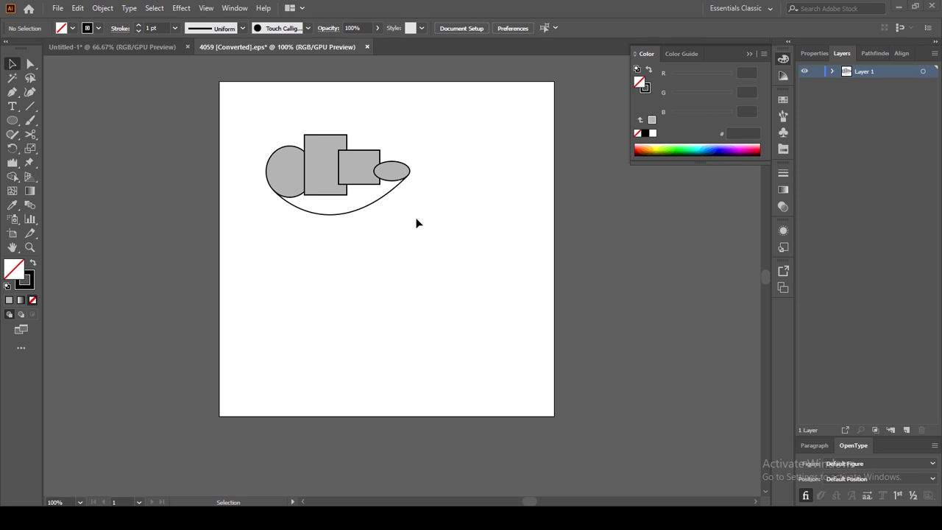
- Select all the grey shapes and the curve with the Selection tool
click(13, 177)
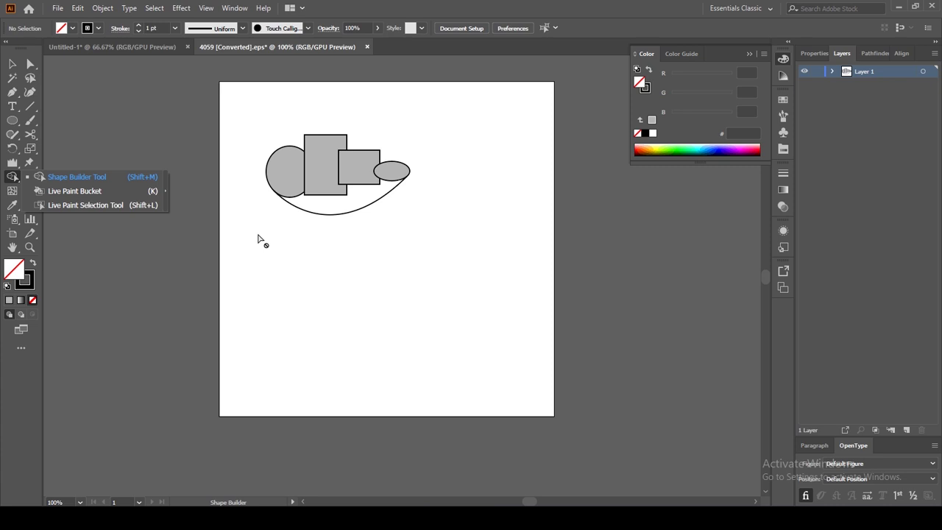
click(142, 141)
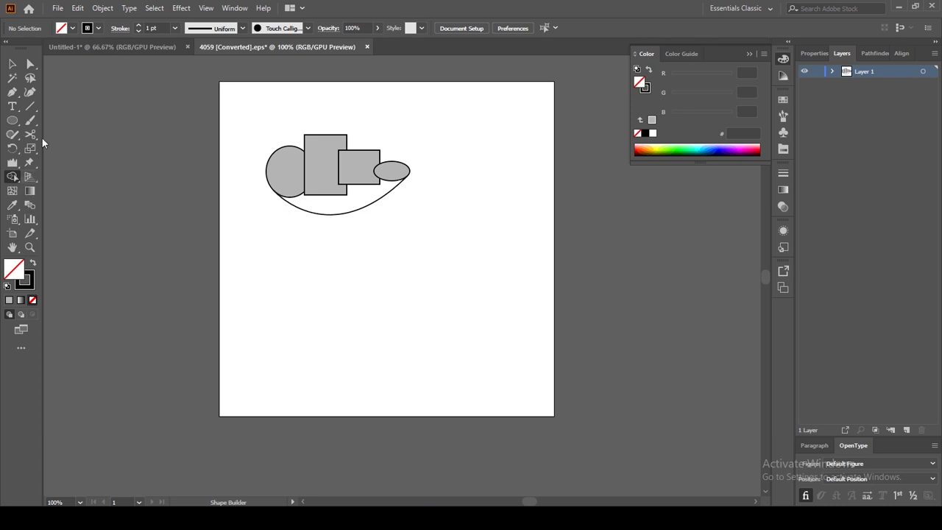
click(13, 65)
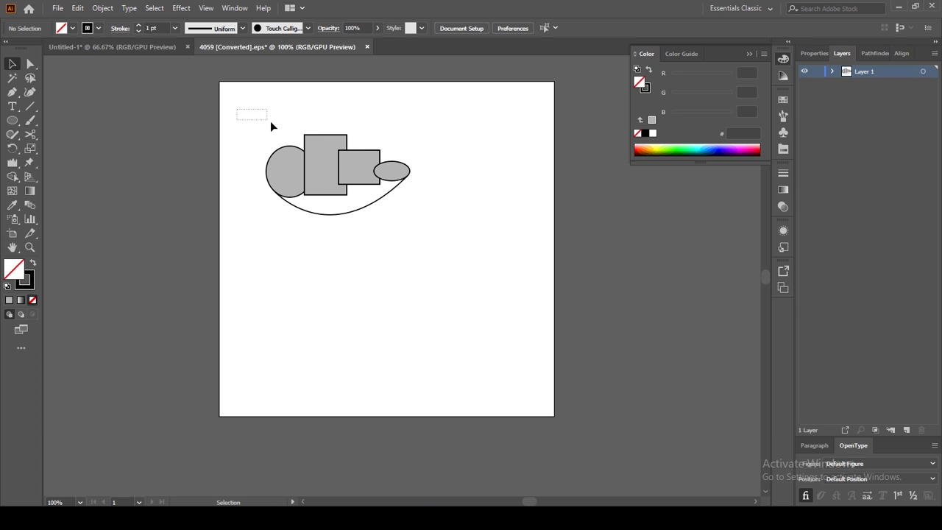
drag(288, 135, 441, 213)
- Shape Builder-merge the circle, rectangles, ellipse and area under the curve into one outline
click(13, 176)
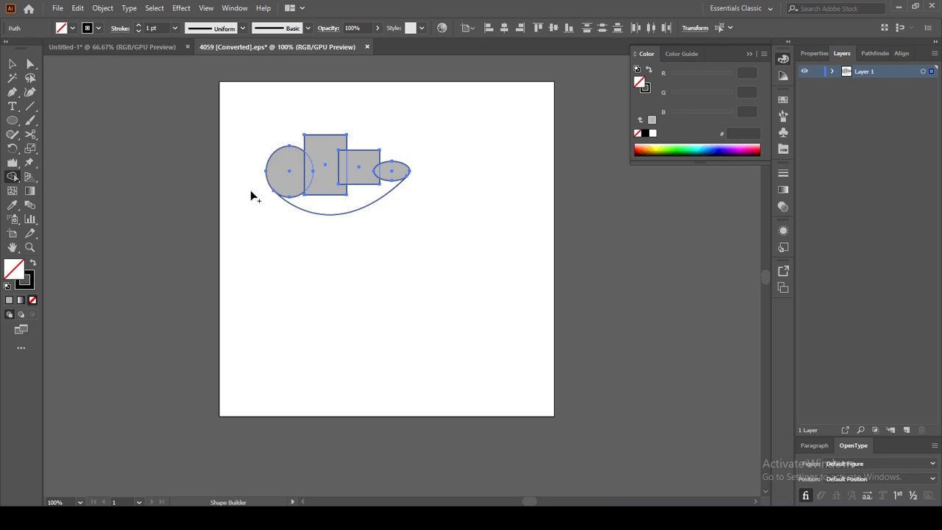
mouse_move(295, 179)
mouse_down()
mouse_move(390, 172)
mouse_move(346, 206)
mouse_move(253, 187)
mouse_up()
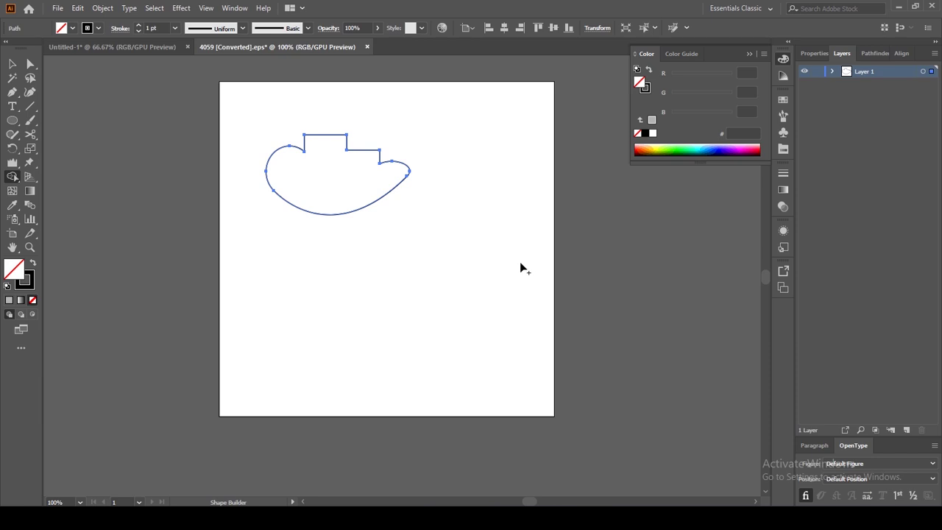
key(ctrl+z)
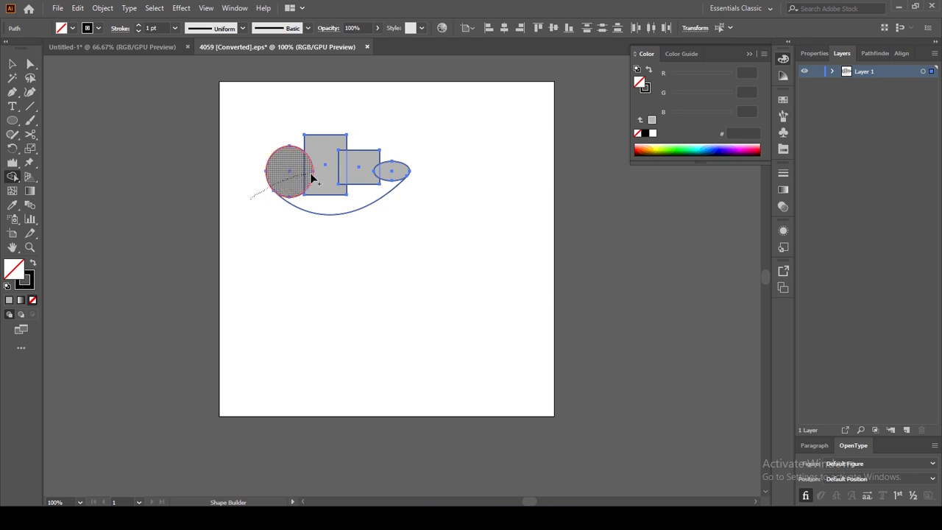
drag(310, 174, 410, 178)
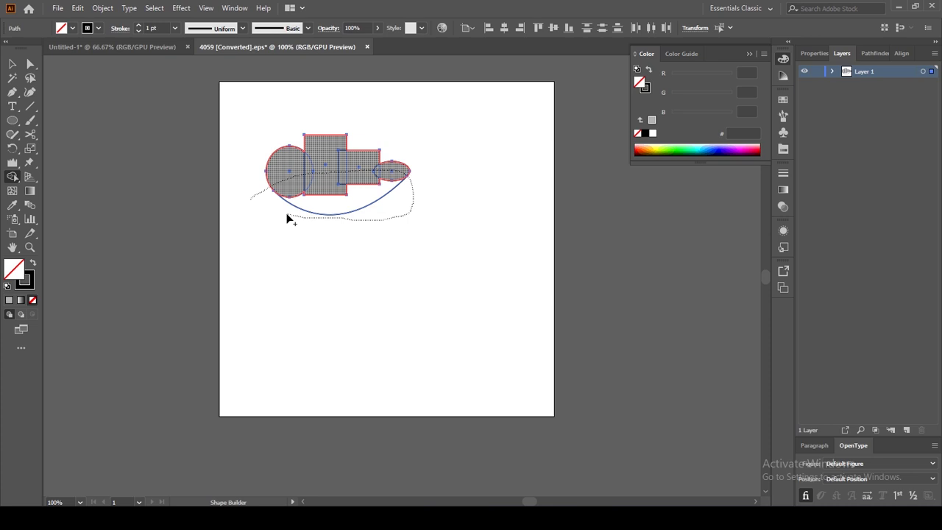
drag(287, 217, 268, 190)
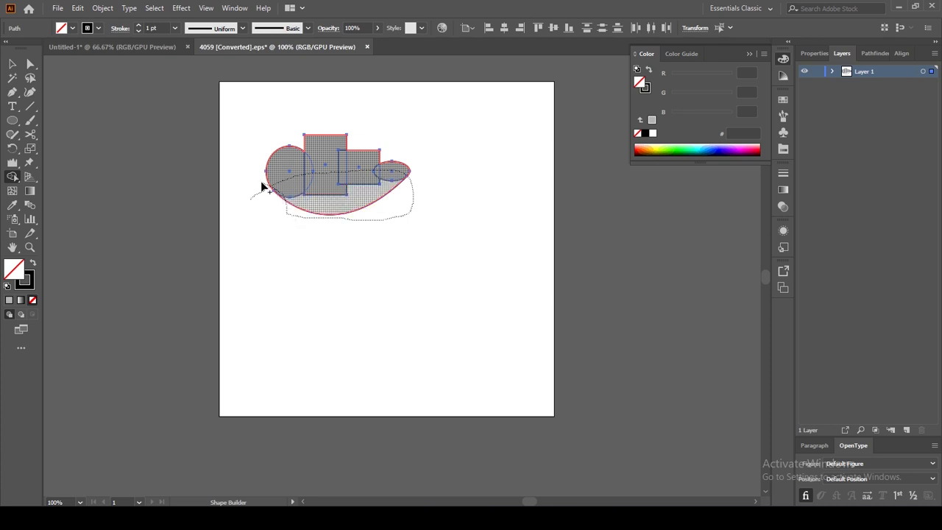
drag(263, 186, 259, 177)
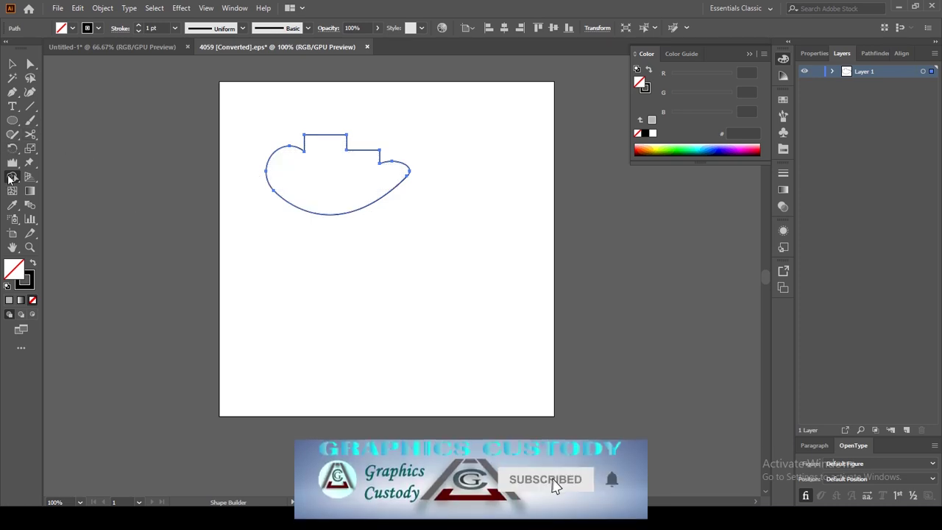
- Switch to the Live Paint Bucket with no paint colour and show the Swatches panel
drag(12, 177, 49, 192)
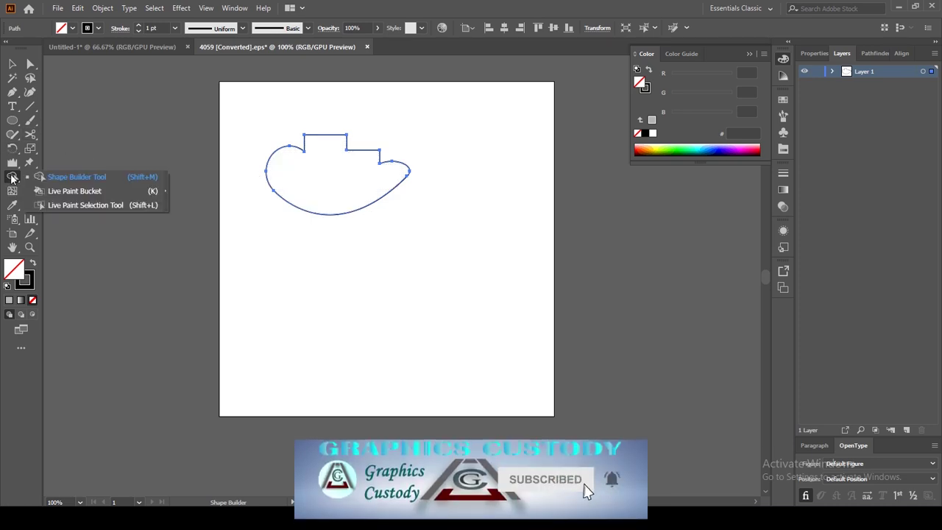
click(85, 192)
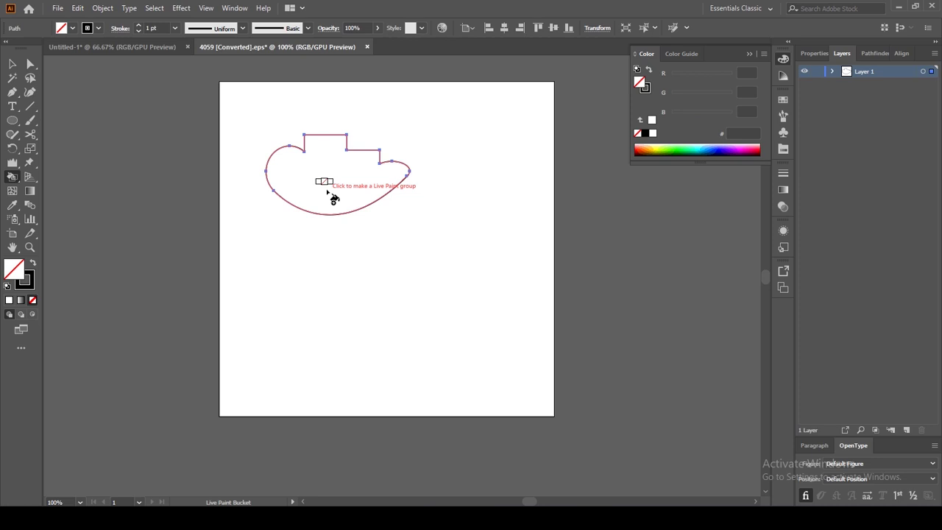
key(d)
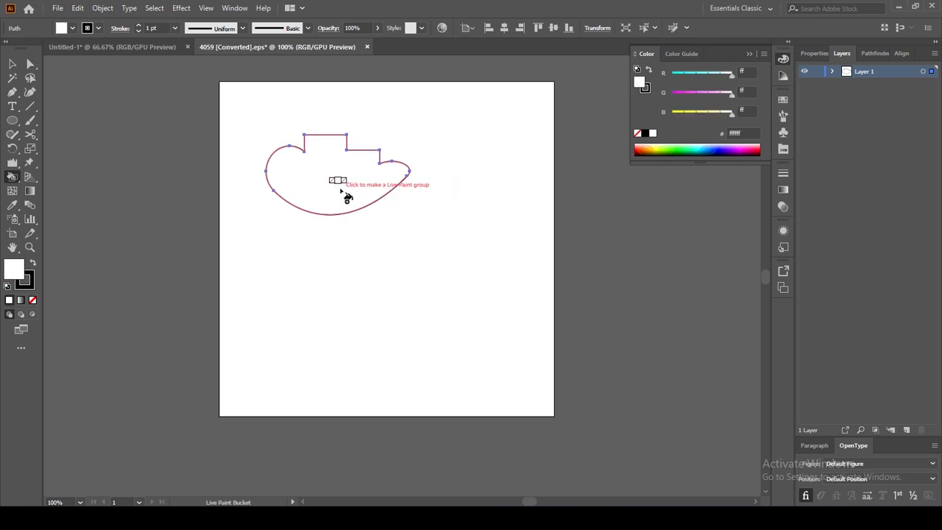
key(slash)
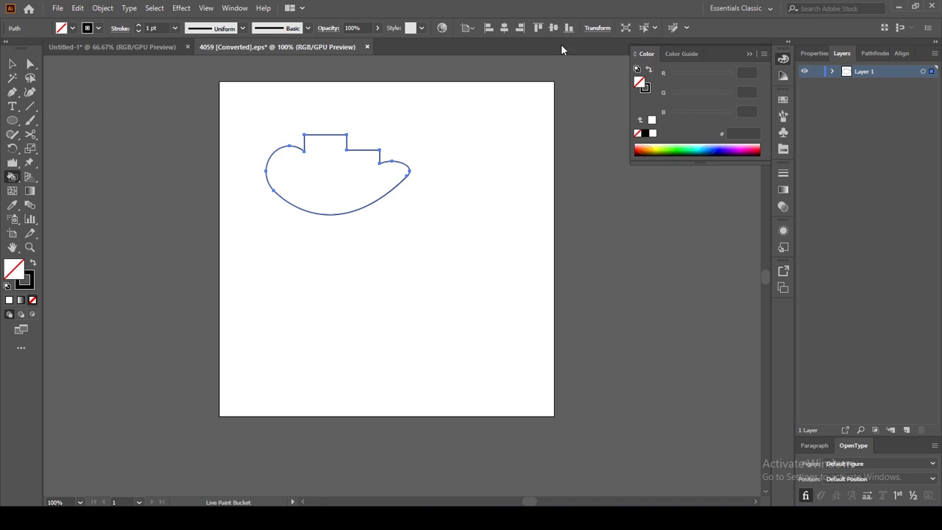
click(784, 98)
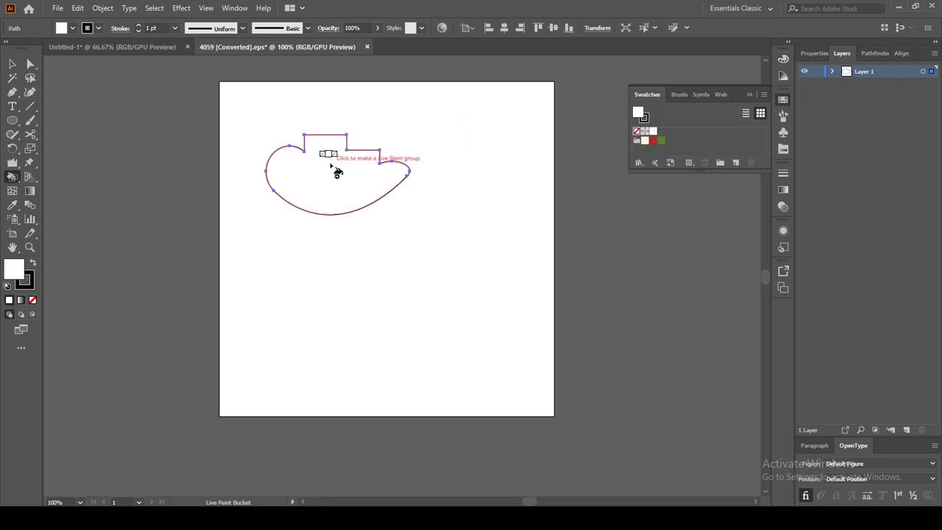
- Cycle through the swatch colours with arrow keys and pick the cream swatch
key(Right)
key(Left)
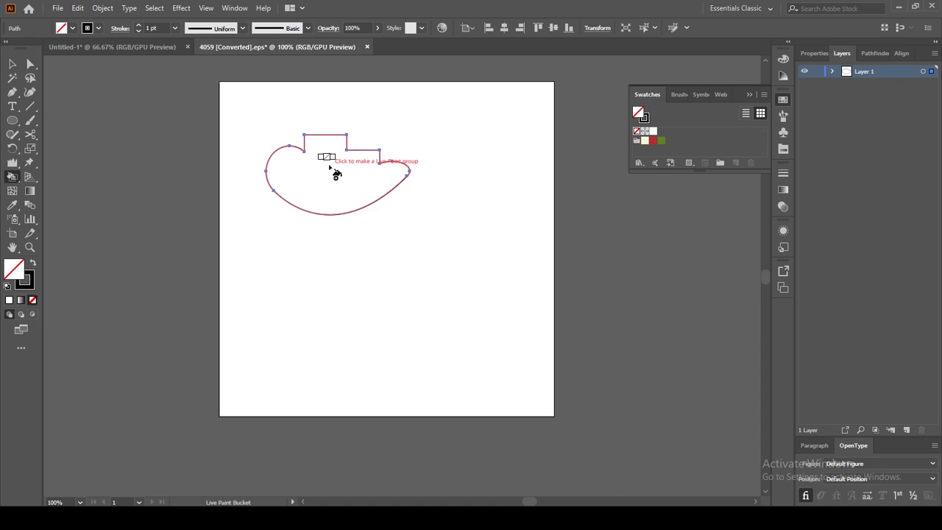
key(Right)
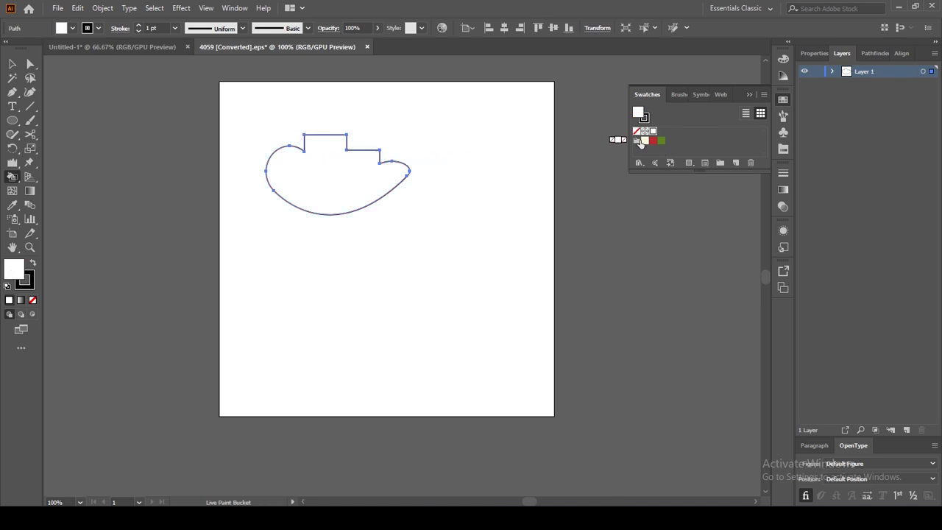
key(Right)
key(Right)
key(Left)
key(Left)
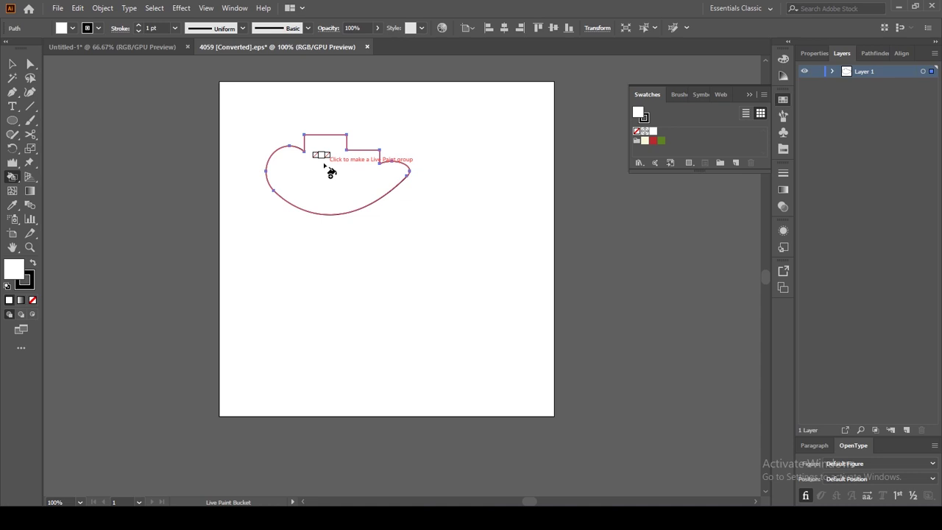
key(Left)
click(645, 141)
key(Right)
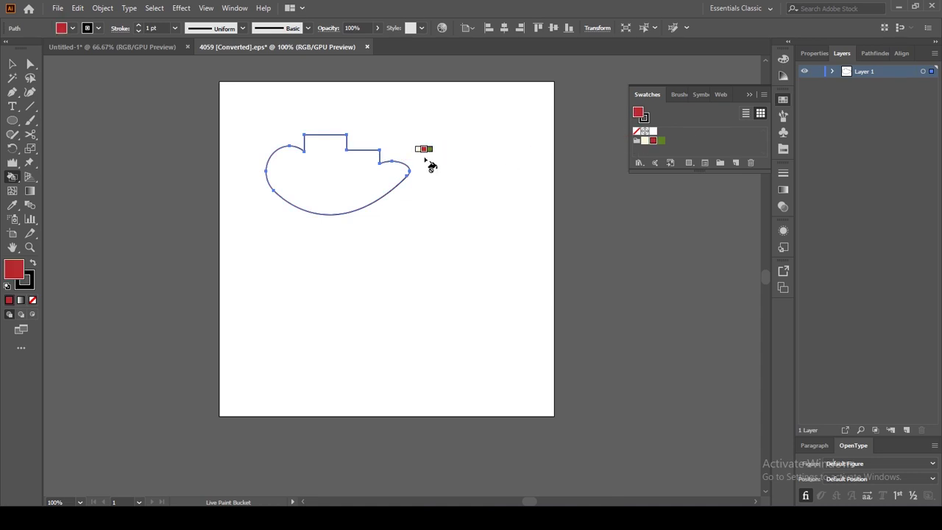
key(Right)
key(Left)
key(Left)
key(Right)
key(Right)
key(Left)
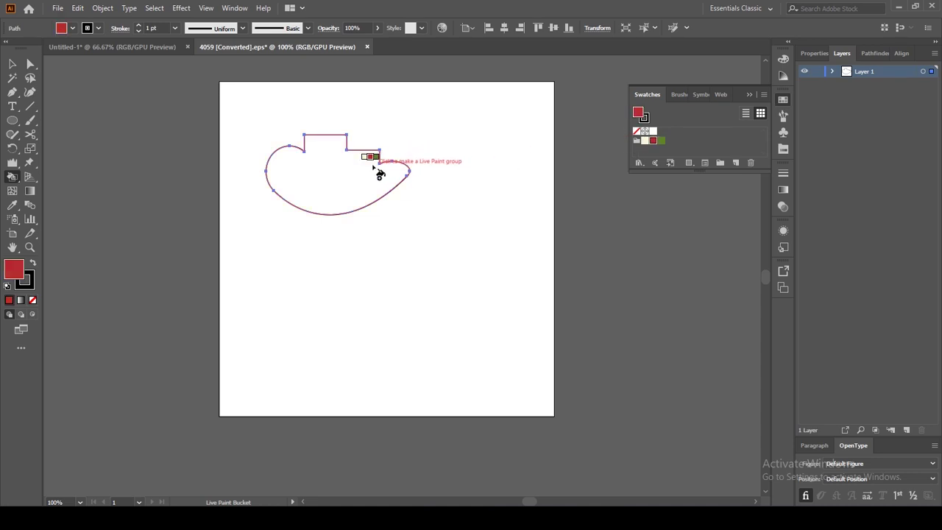
key(Right)
key(Left)
key(Right)
key(Right)
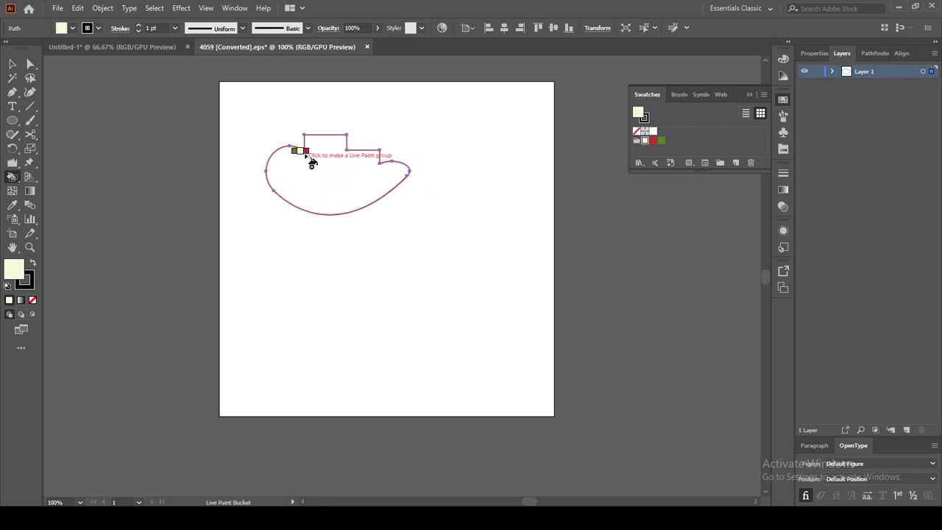
- Live-paint the merged shape red, then green, finally settling on pale cream
key(Right)
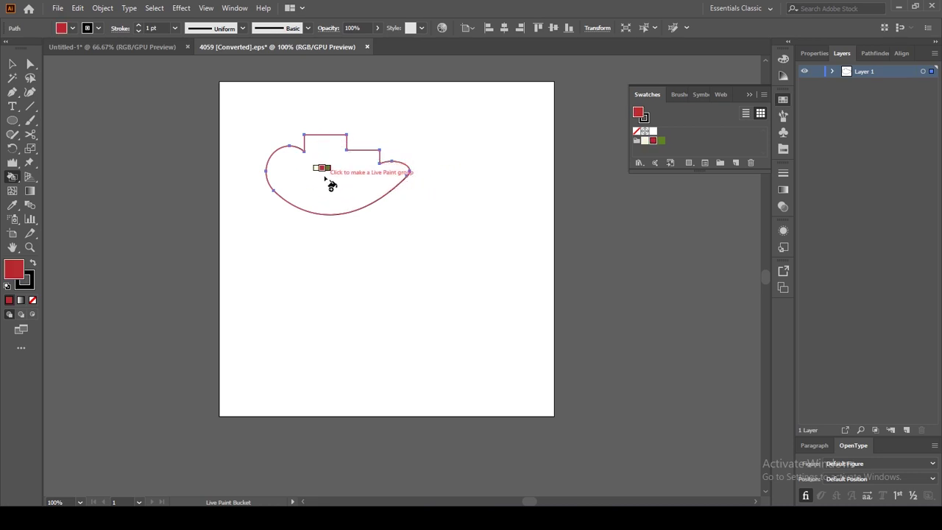
click(327, 180)
key(Right)
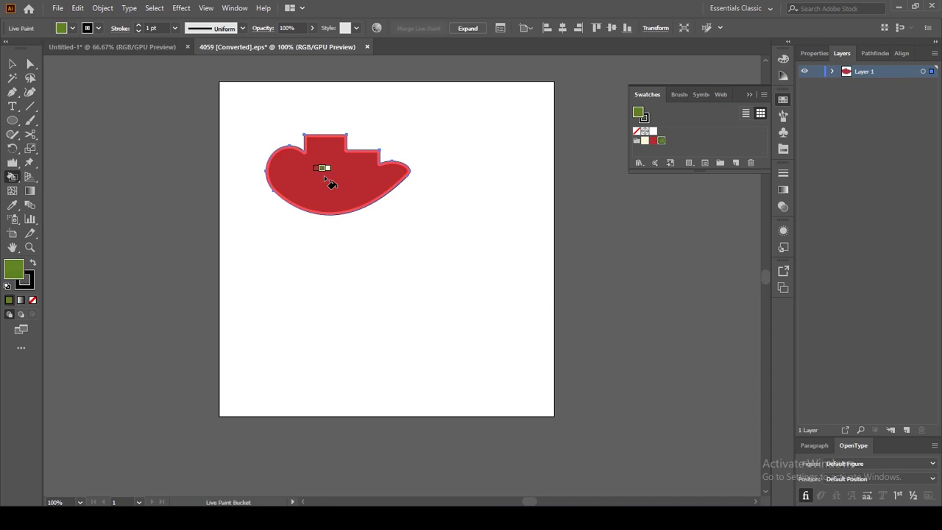
click(326, 181)
key(Left)
key(Left)
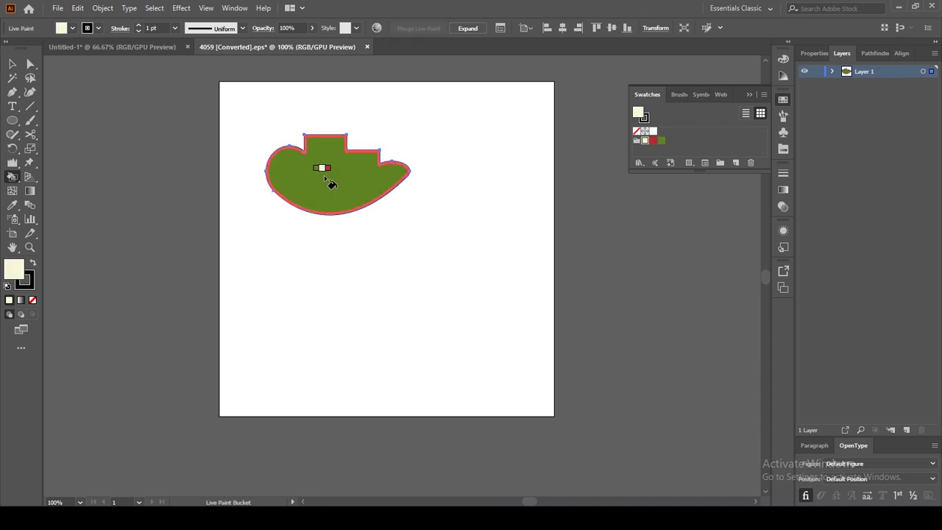
click(326, 181)
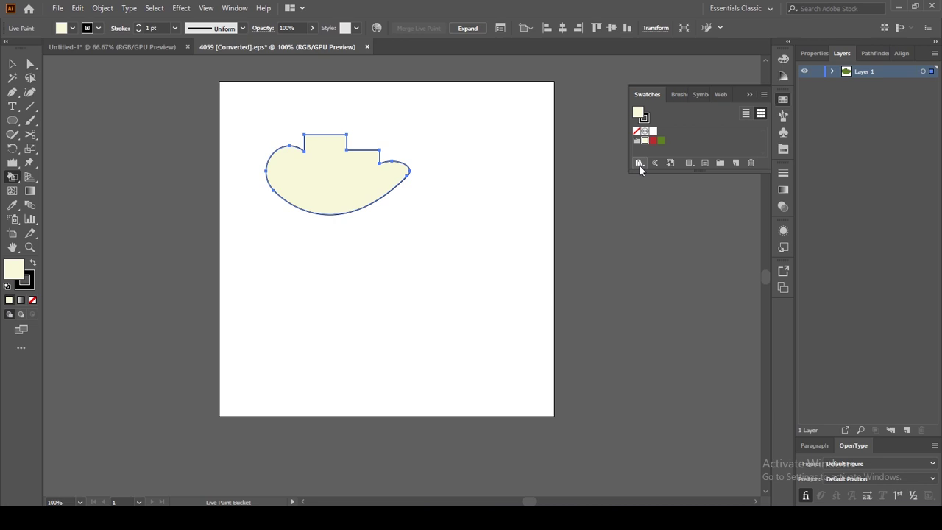
- Load the Ancient swatch library and choose orange as the paint colour after trying blue
click(639, 164)
mouse_move(670, 194)
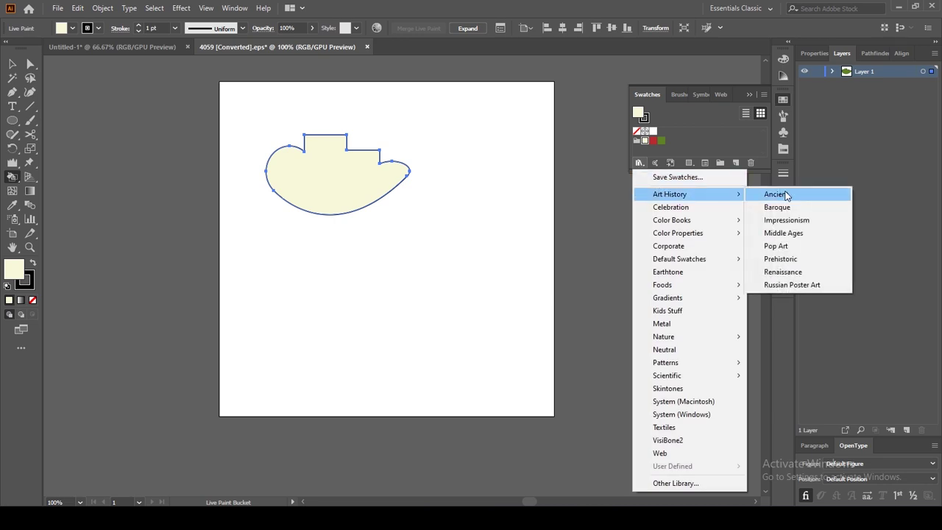
click(785, 194)
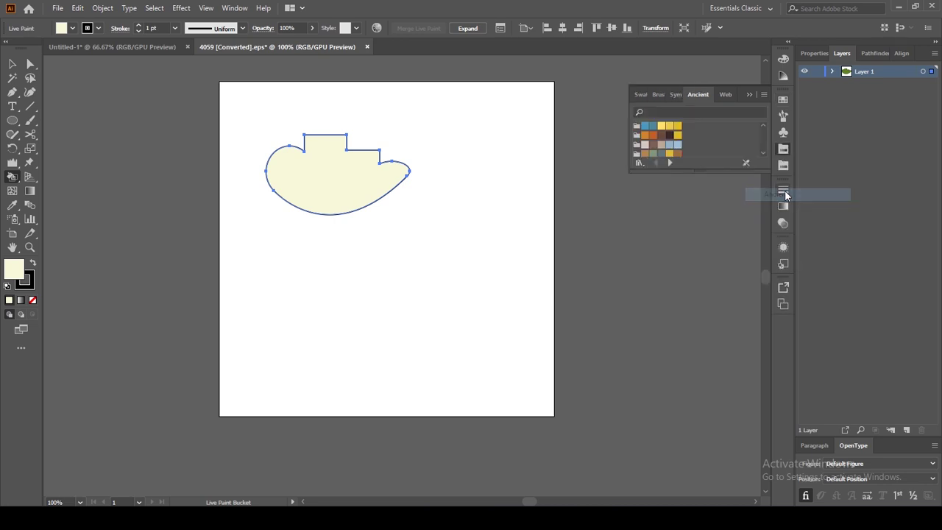
click(646, 126)
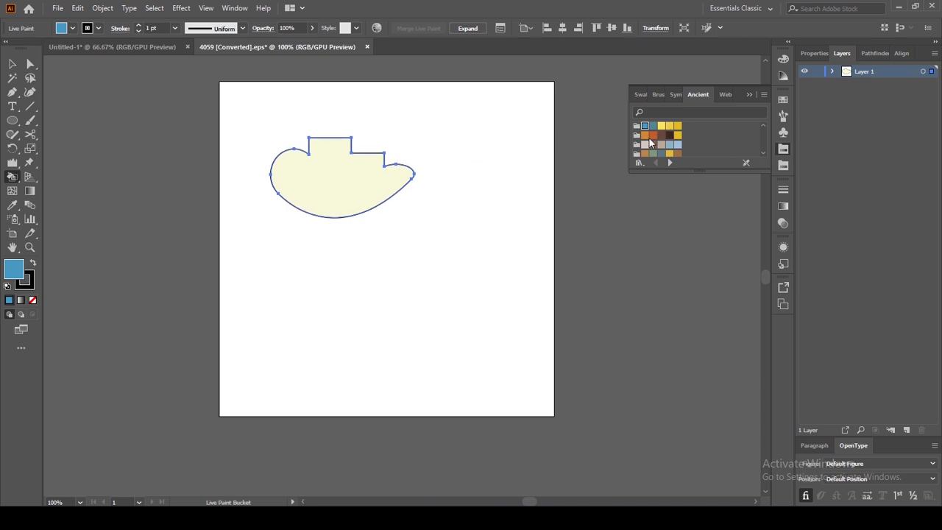
click(646, 136)
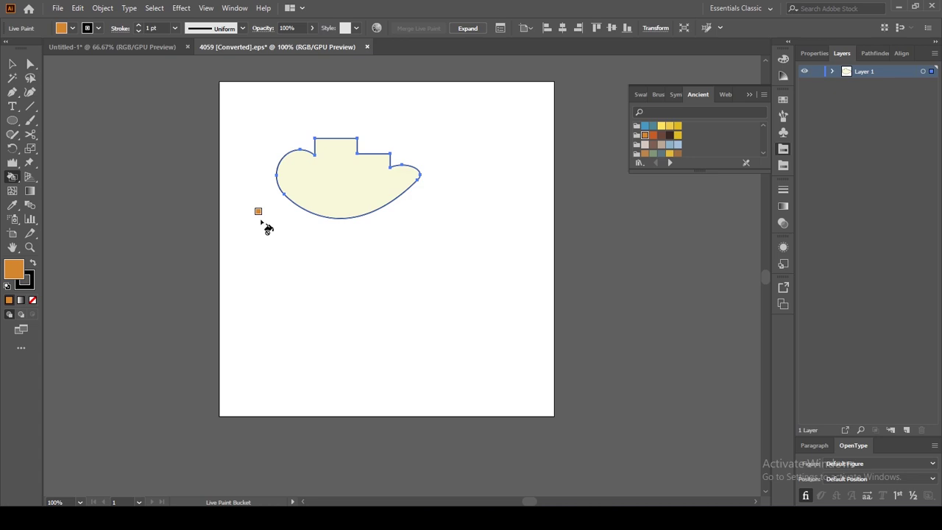
- Choose the Martini colour group in the document swatches as the paint source
click(642, 96)
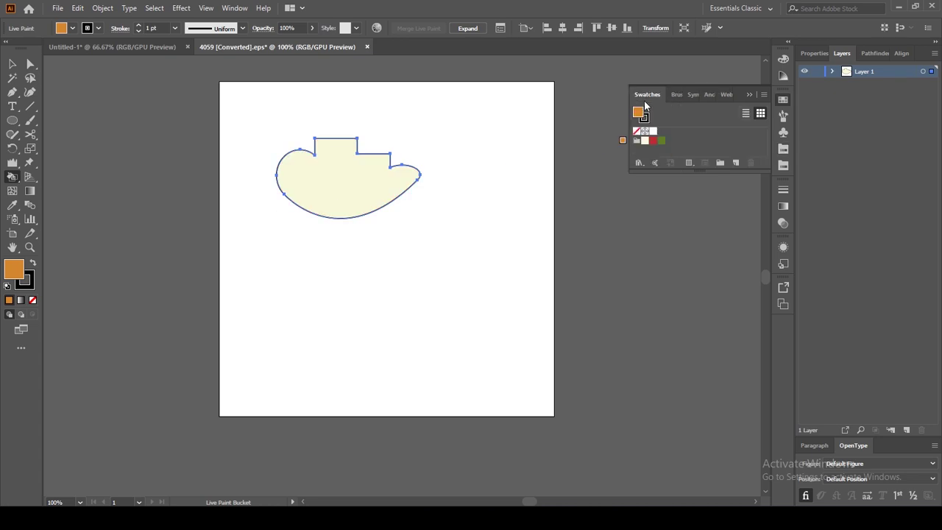
click(644, 140)
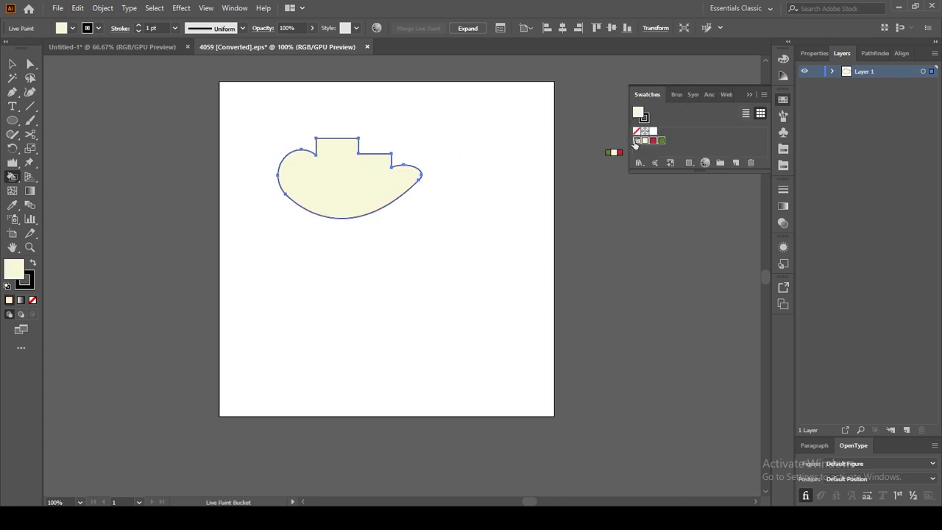
key(Right)
key(Right)
key(Left)
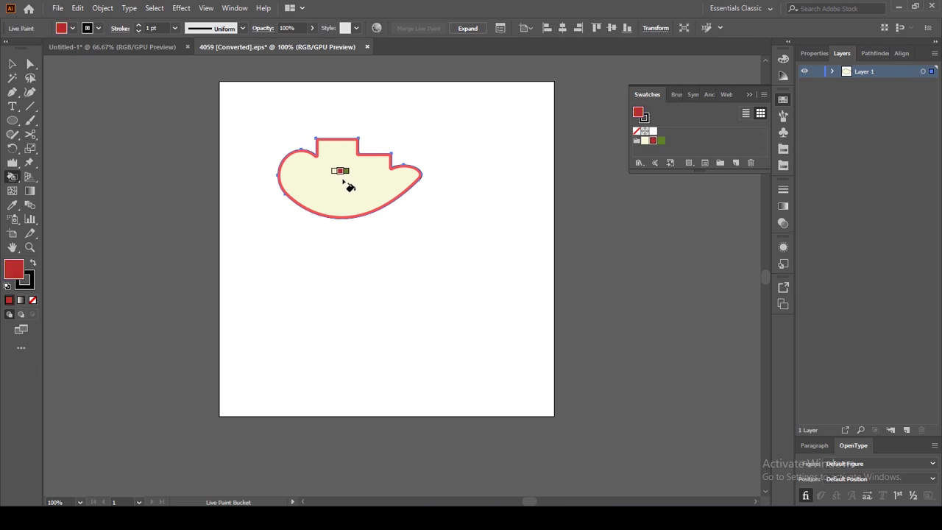
key(Left)
key(Left)
- Paint the shape cream, red, then olive green, and dismiss Recolor Artwork unchanged
key(Right)
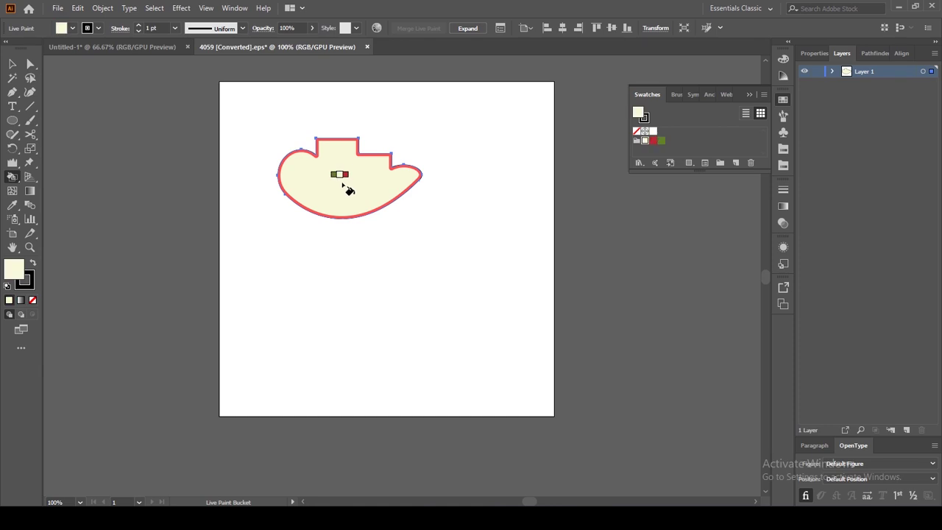
click(343, 186)
key(Right)
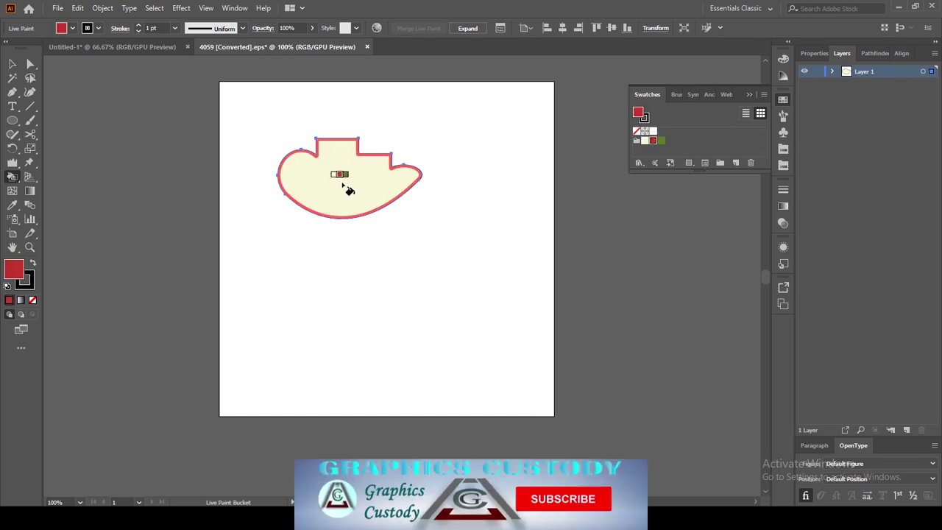
click(342, 184)
key(Right)
click(342, 184)
key(Right)
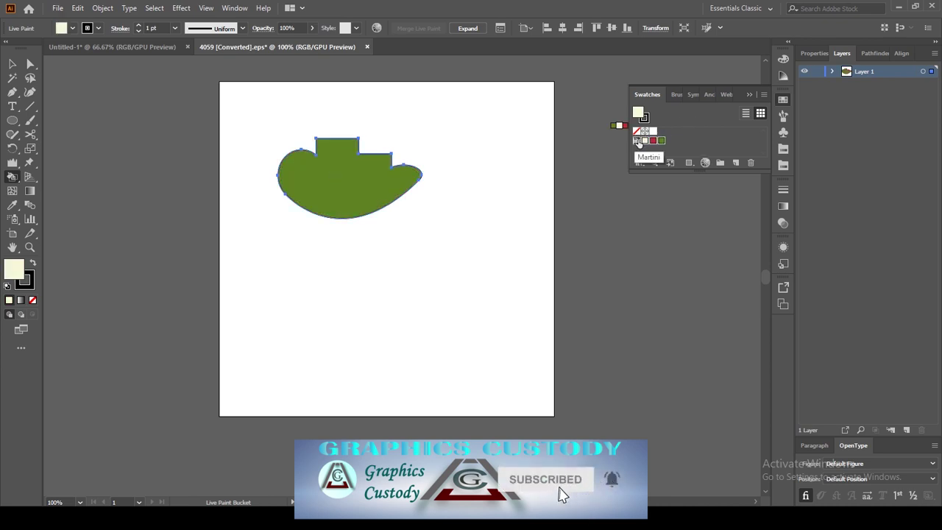
click(705, 162)
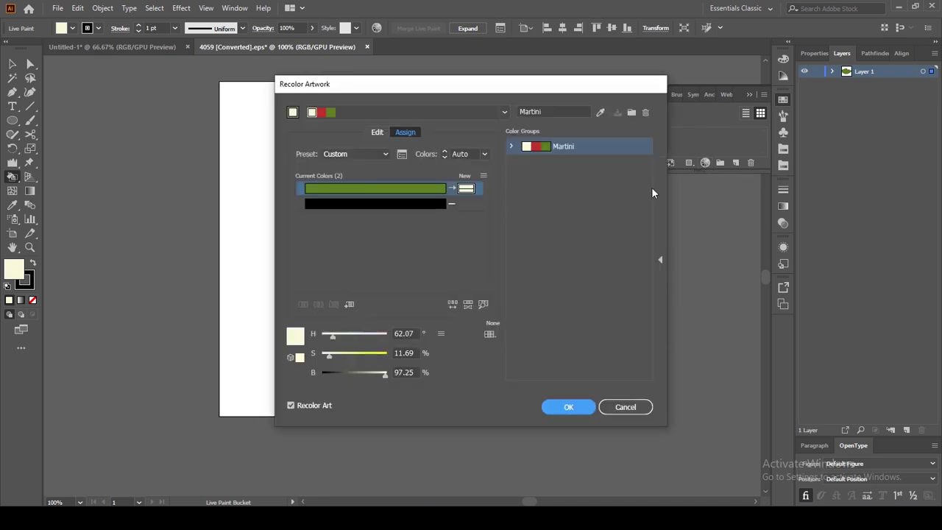
click(627, 407)
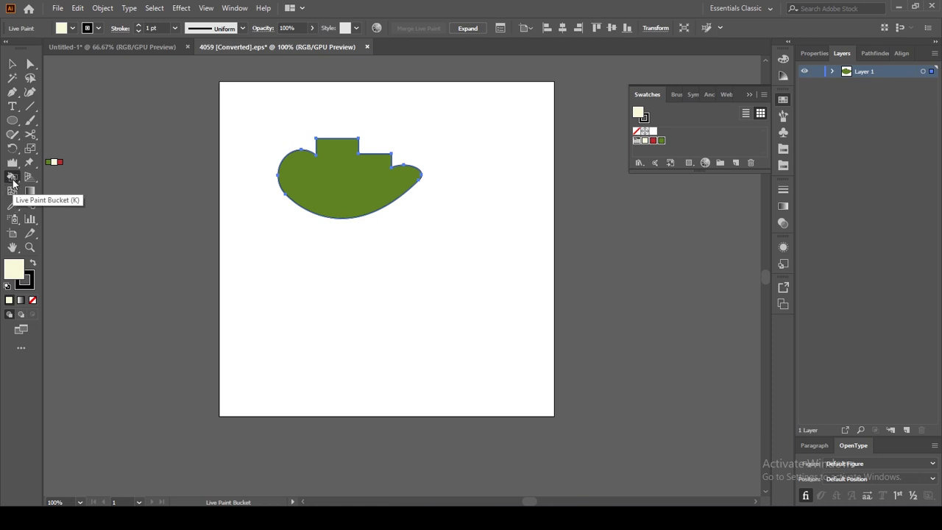
- Alt-drag a duplicate of the green shape lower down and select the top-left copy
drag(13, 177, 85, 205)
click(84, 205)
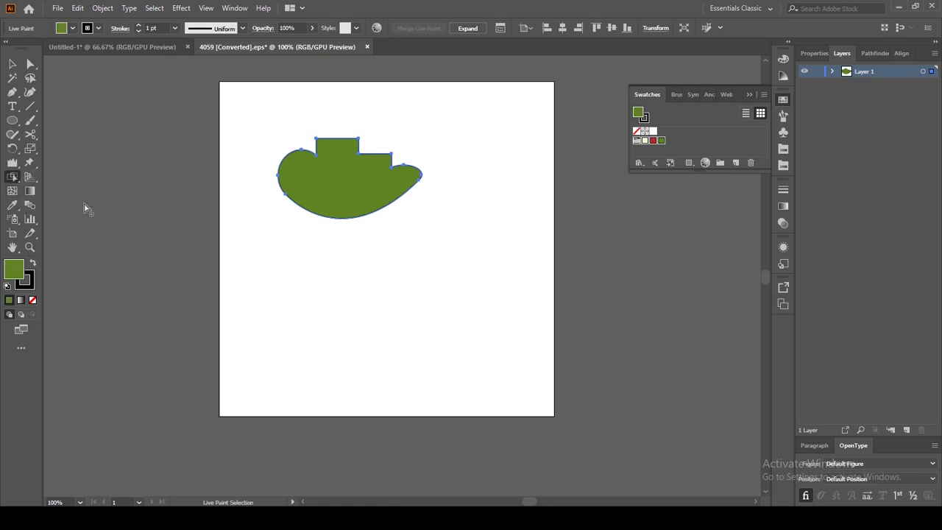
click(12, 63)
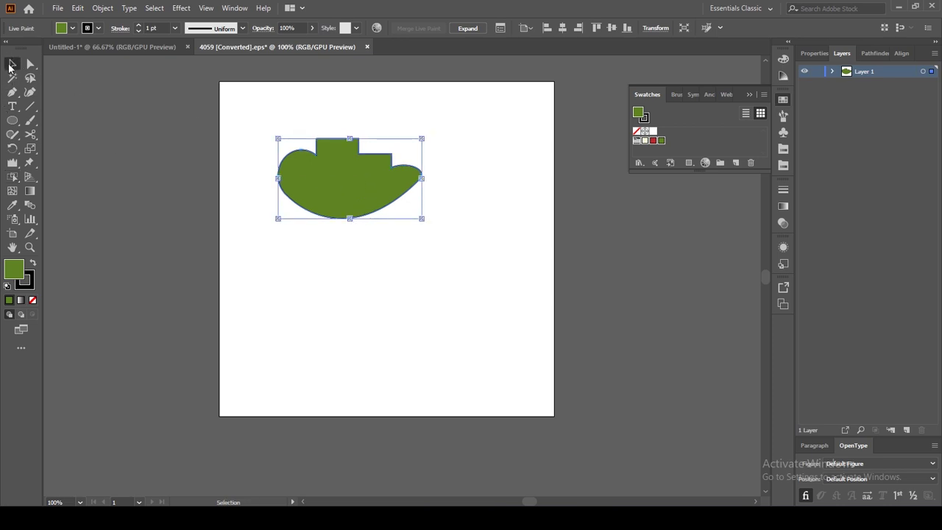
mouse_move(358, 179)
mouse_down()
mouse_move(362, 317)
mouse_move(428, 273)
mouse_move(458, 195)
mouse_up()
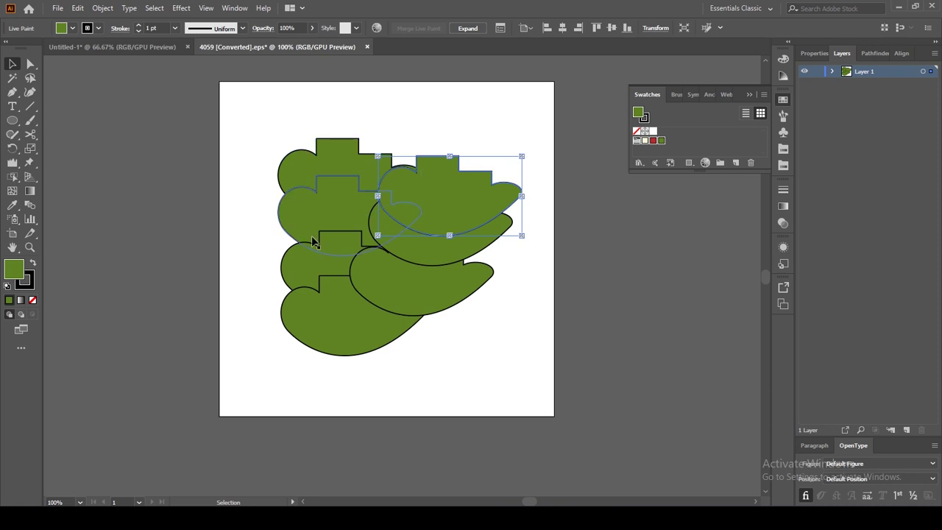
click(307, 154)
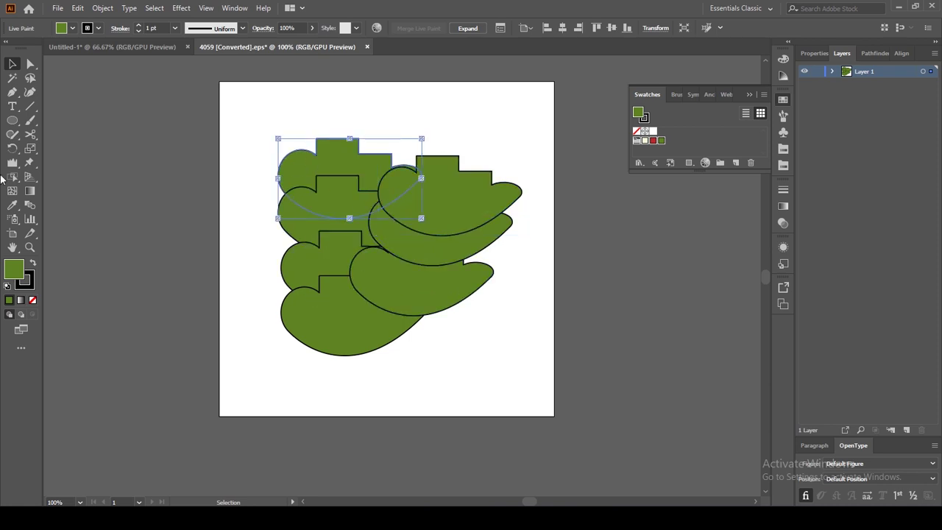
- Recolour the second shape from the top cyan using the Fill colour picker
double_click(21, 272)
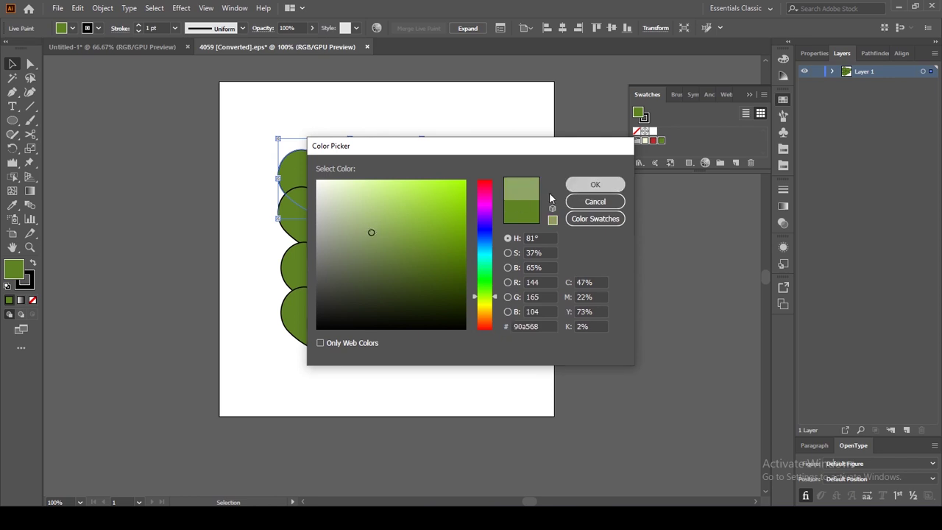
click(595, 184)
click(355, 195)
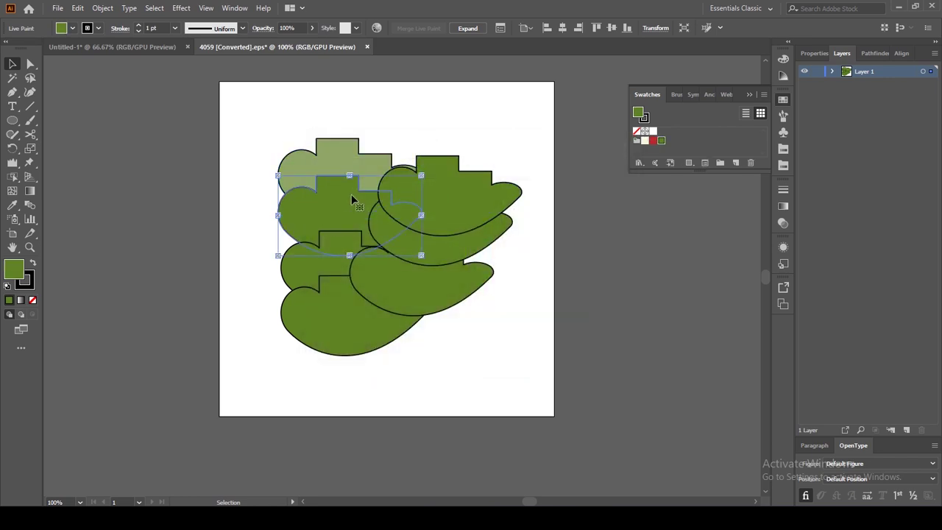
double_click(351, 193)
double_click(140, 249)
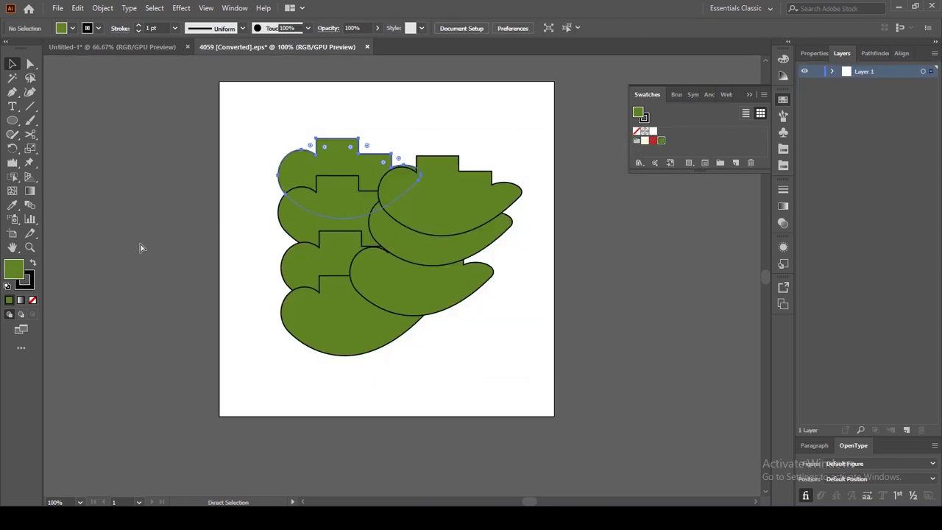
double_click(10, 272)
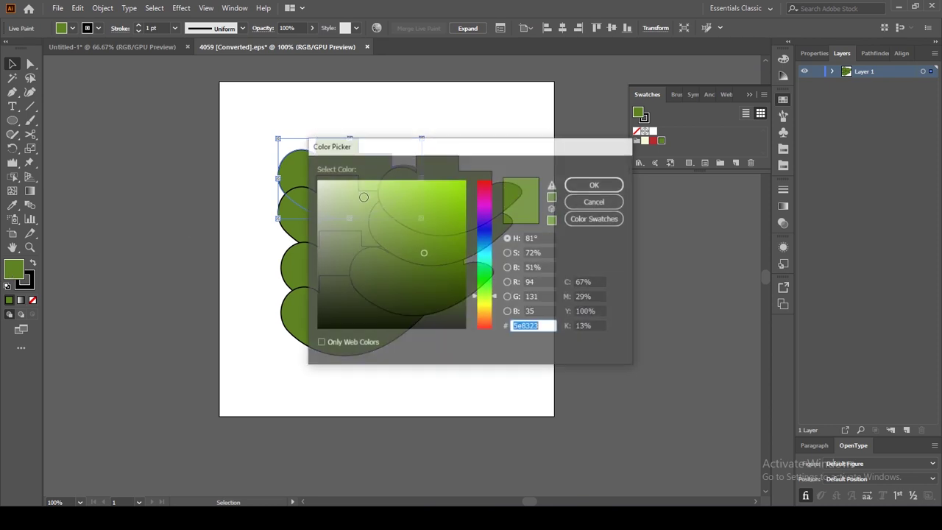
click(595, 198)
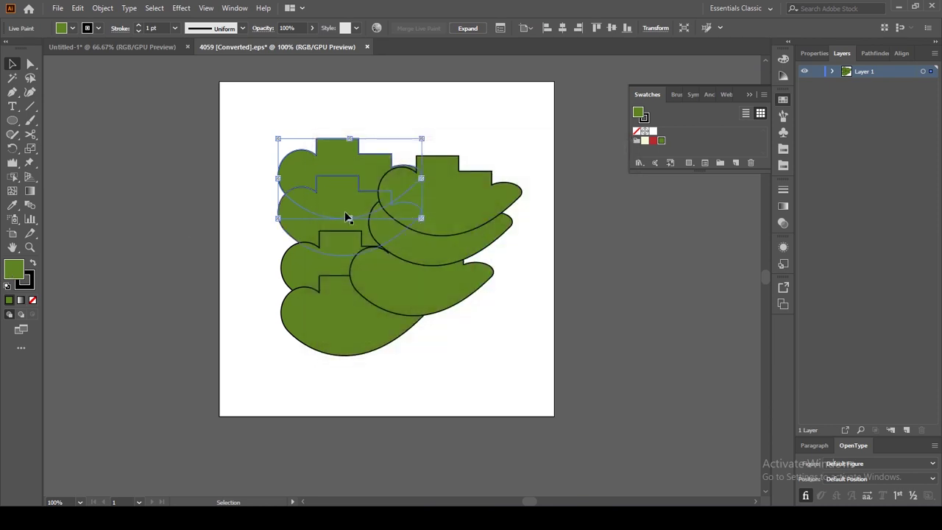
click(287, 240)
double_click(19, 277)
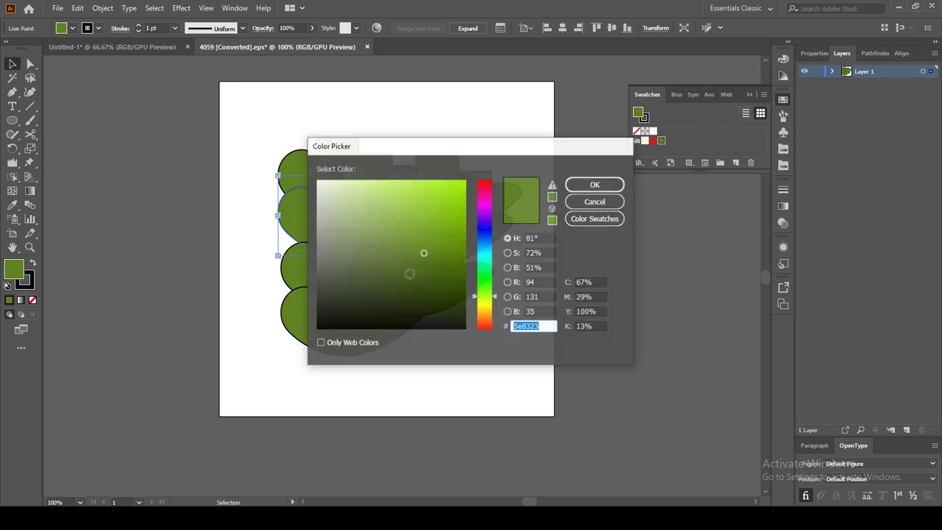
click(489, 252)
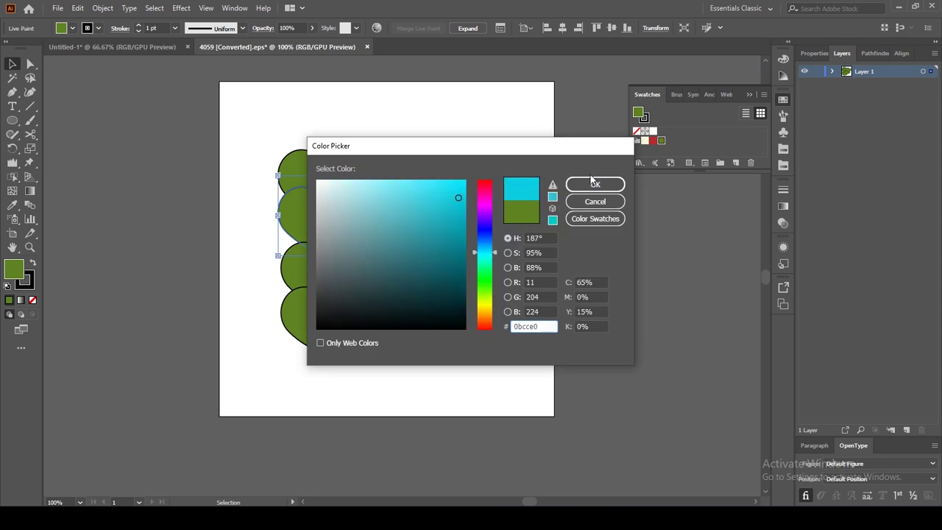
click(595, 184)
- Fill the third shape from the top a bright saturated orange
click(304, 262)
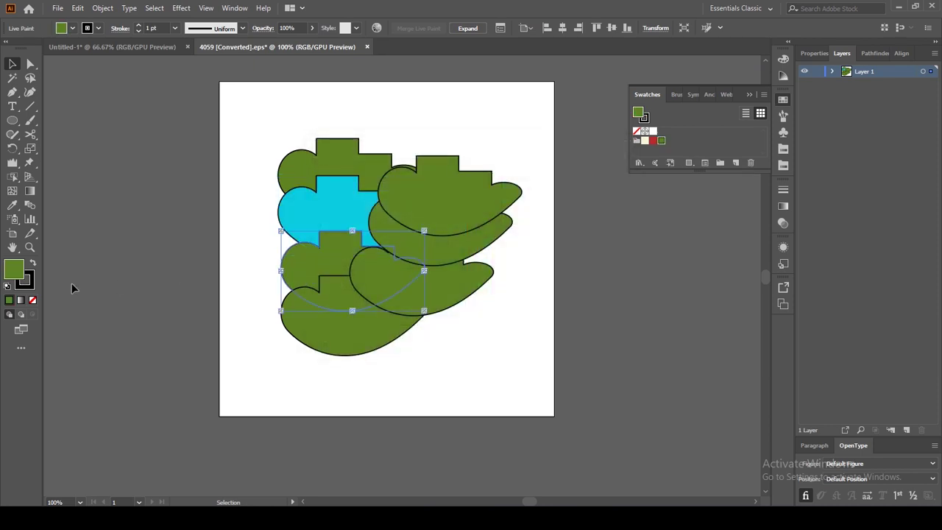
double_click(17, 274)
click(485, 312)
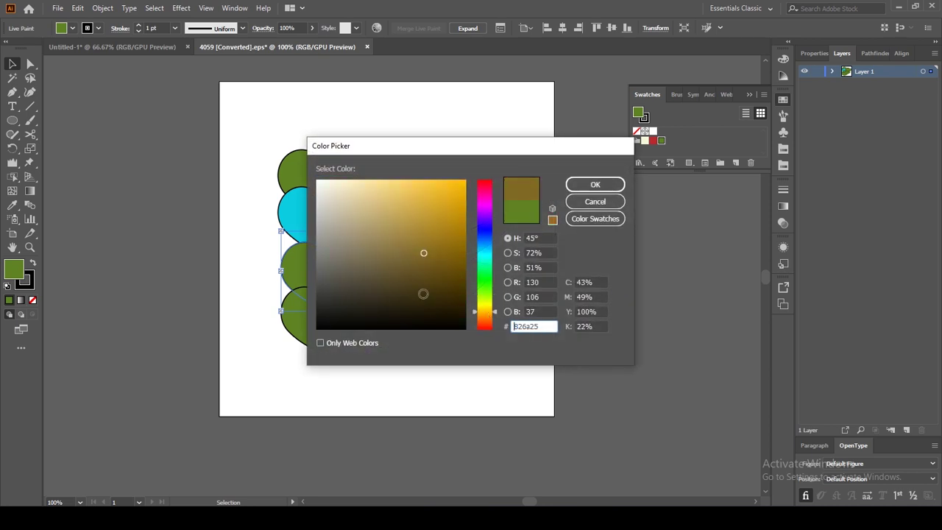
click(451, 201)
click(594, 185)
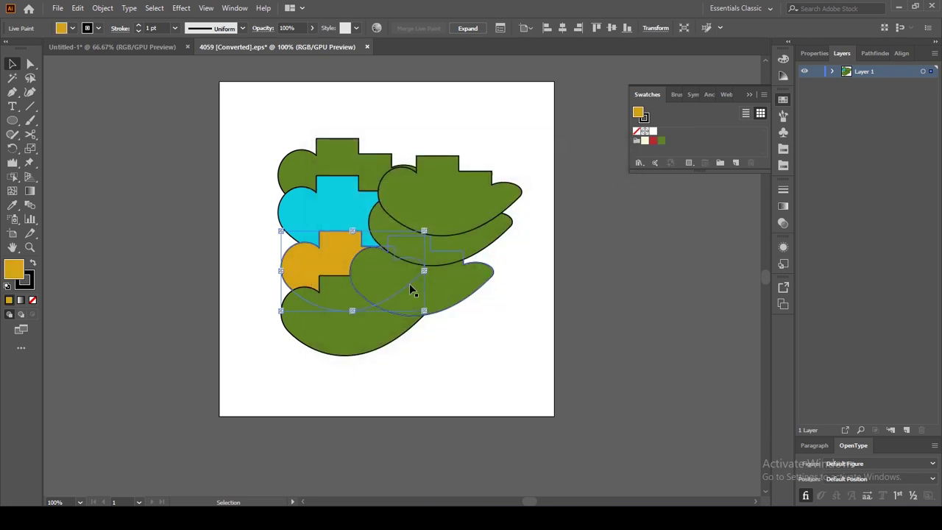
- Fill the bottom-left shape bright blue 0d2ff9
click(350, 330)
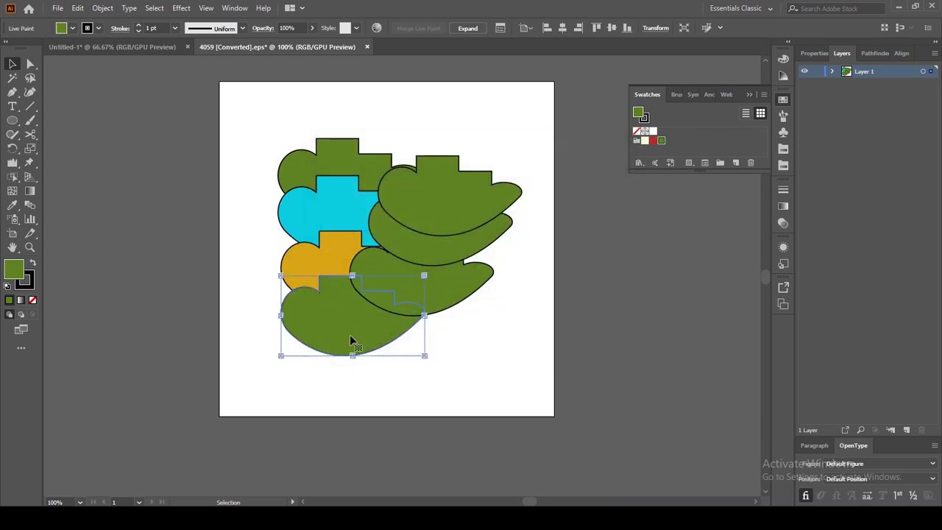
double_click(11, 274)
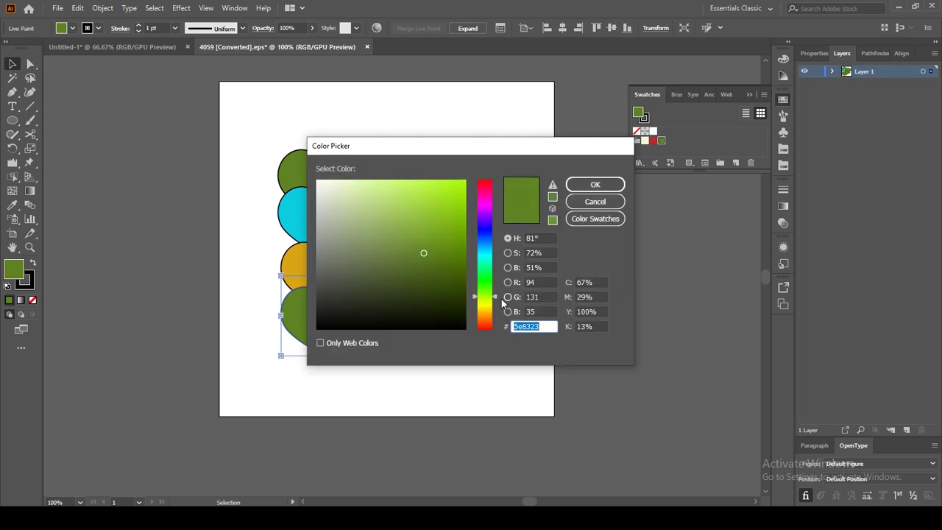
click(488, 233)
click(458, 182)
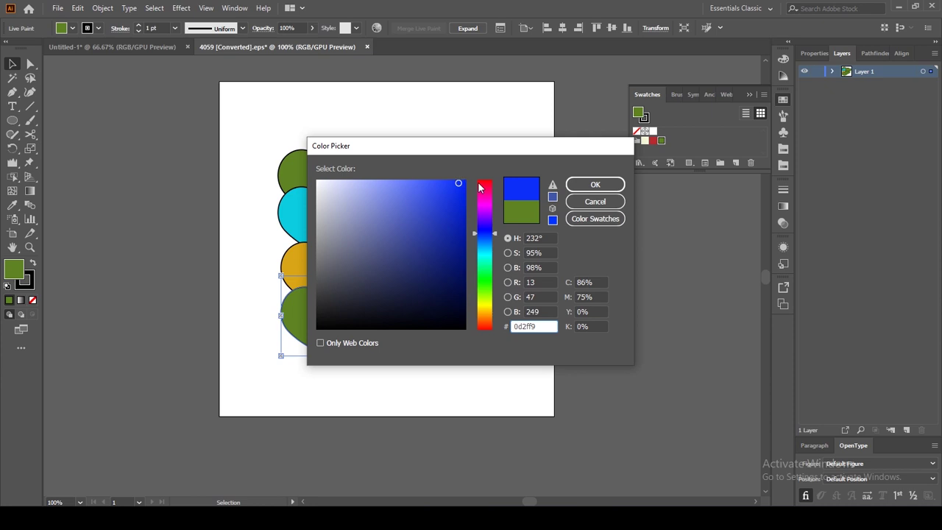
click(589, 186)
click(441, 207)
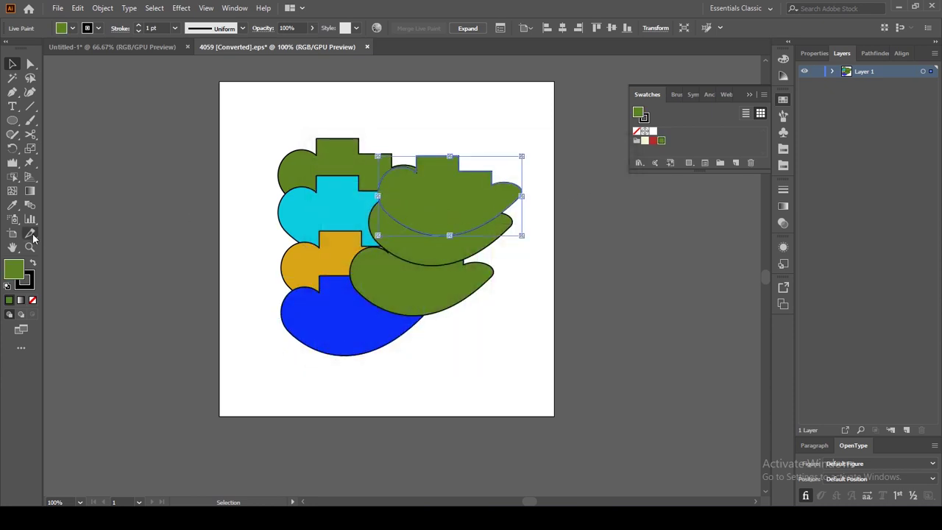
- Fill the upper-right copy bright magenta
double_click(17, 270)
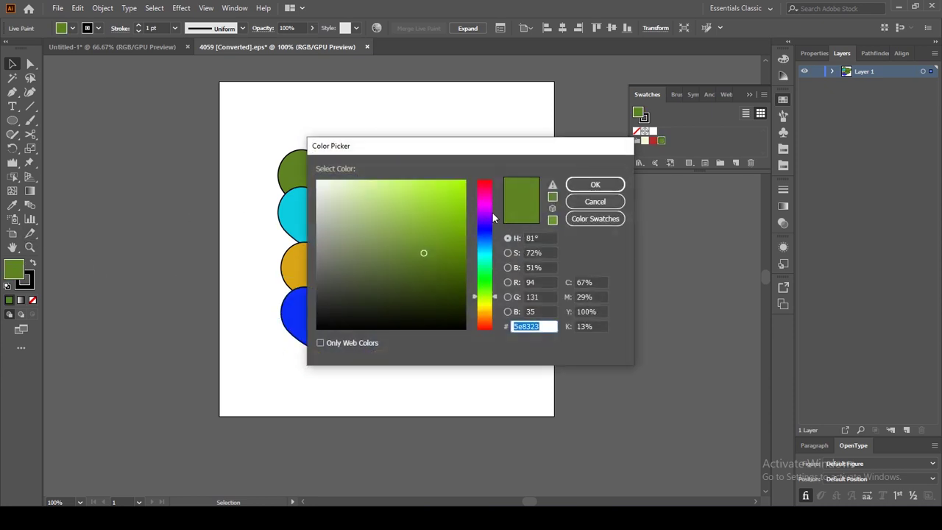
click(488, 205)
click(453, 185)
click(594, 184)
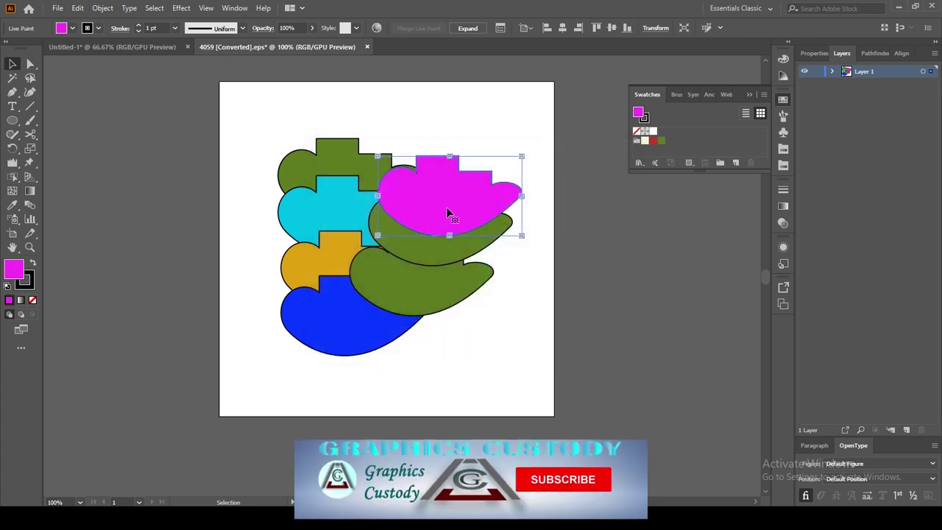
- Fill the copy beneath the magenta one a light mint green
click(417, 242)
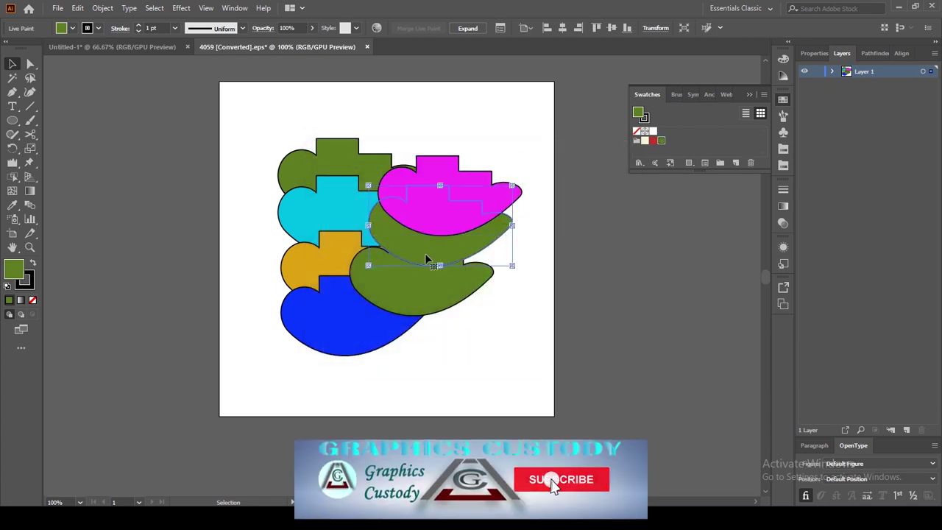
double_click(16, 270)
click(488, 263)
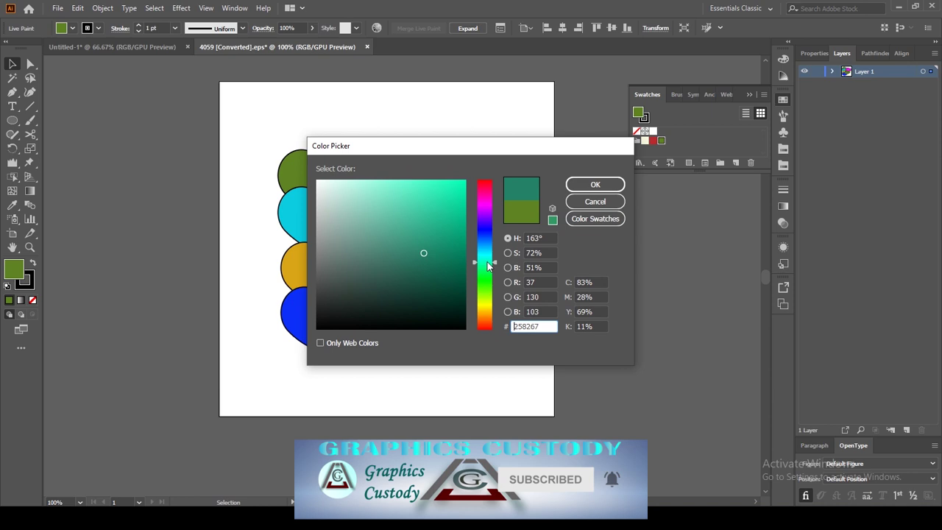
click(444, 191)
click(595, 184)
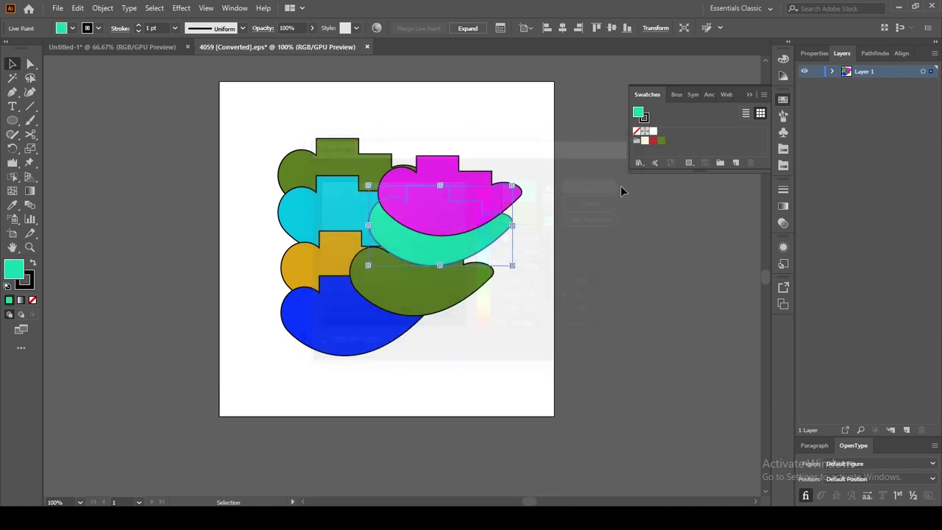
- Fill the copy below the mint one dark teal
click(428, 284)
double_click(20, 278)
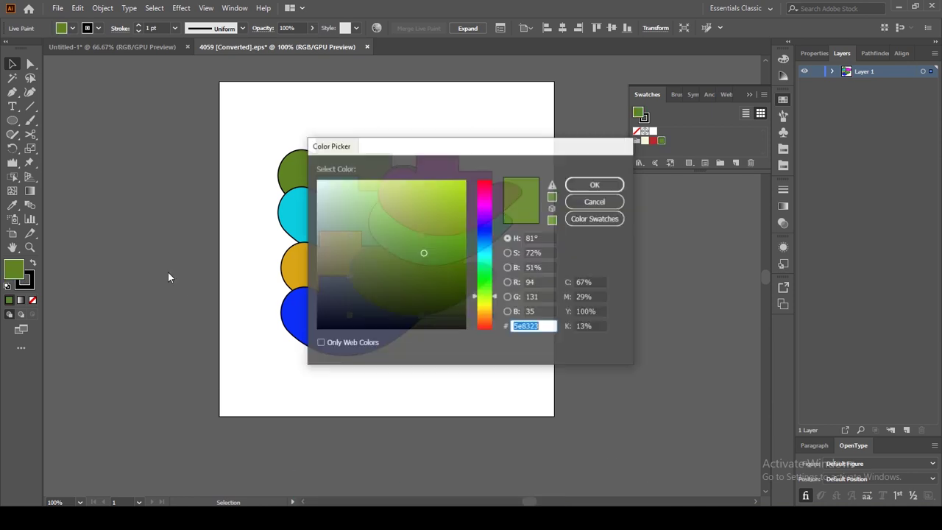
click(482, 252)
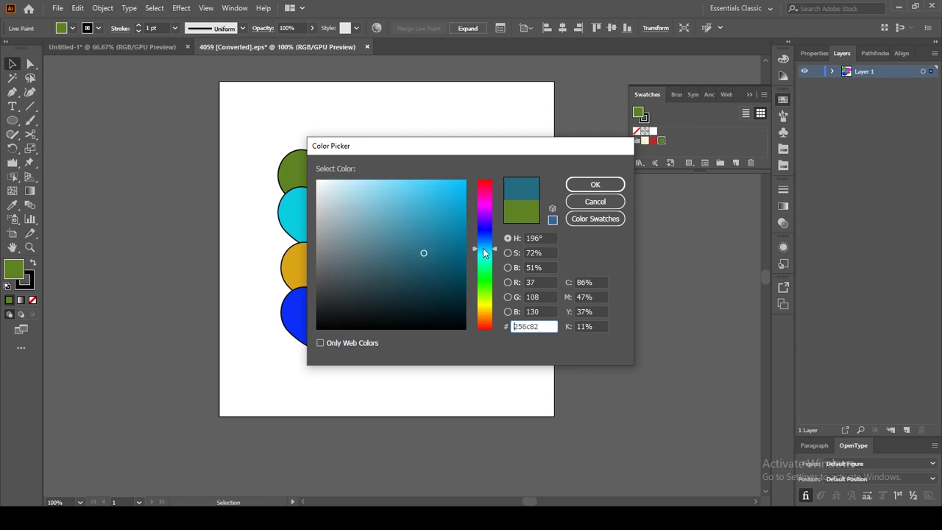
click(621, 184)
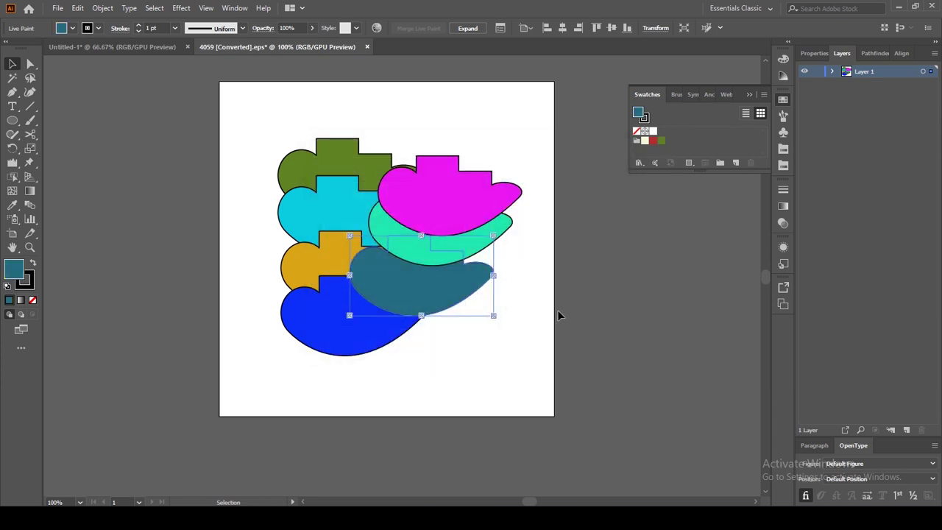
click(13, 179)
drag(12, 178, 78, 205)
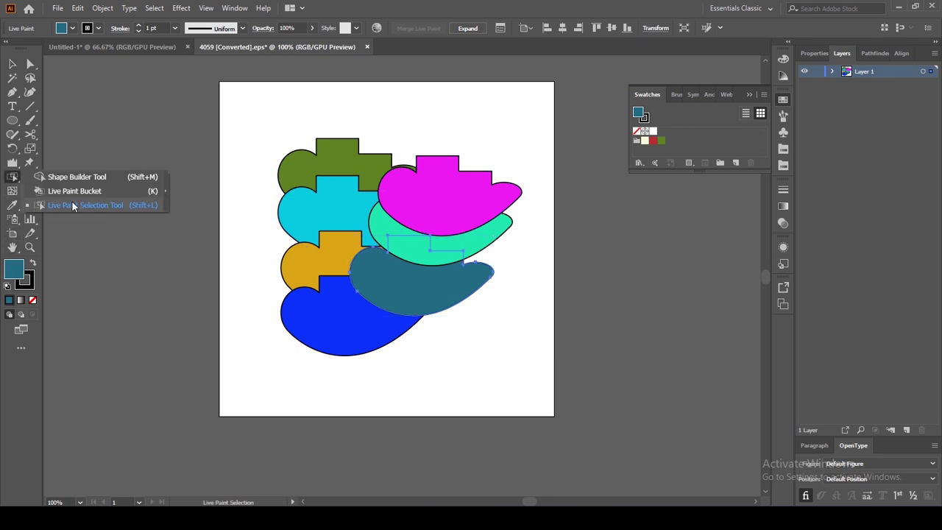
click(309, 210)
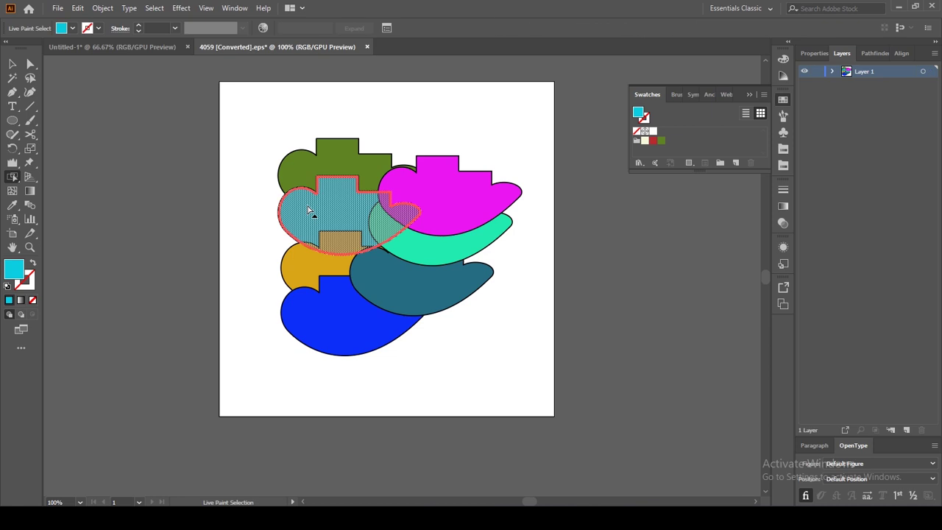
click(316, 270)
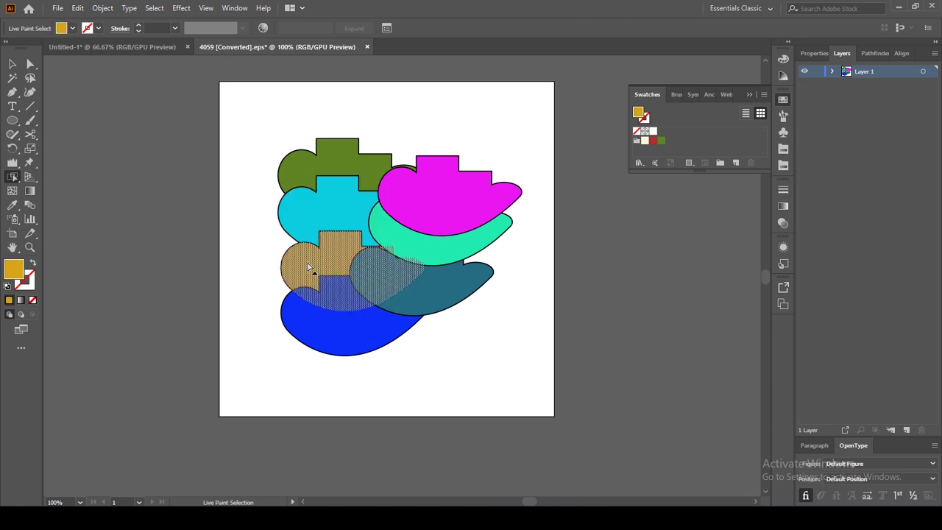
click(317, 329)
click(442, 291)
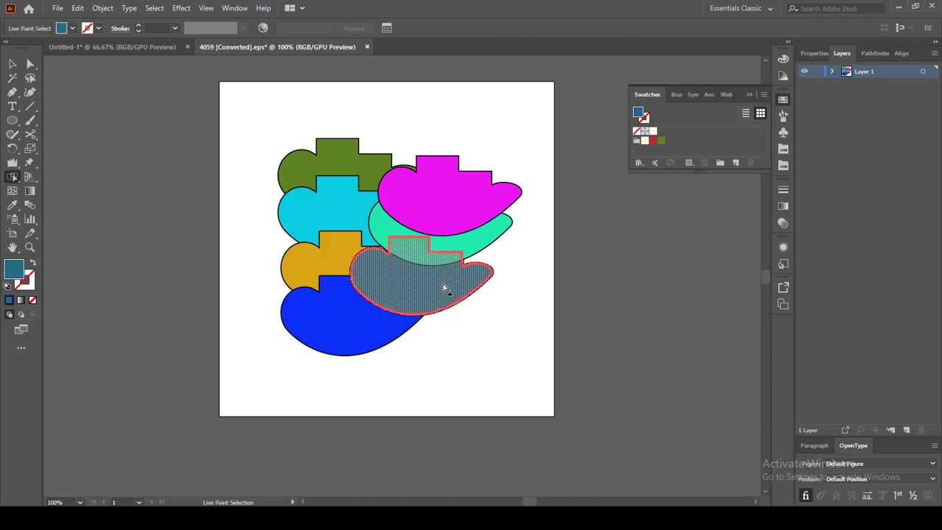
click(472, 246)
click(480, 214)
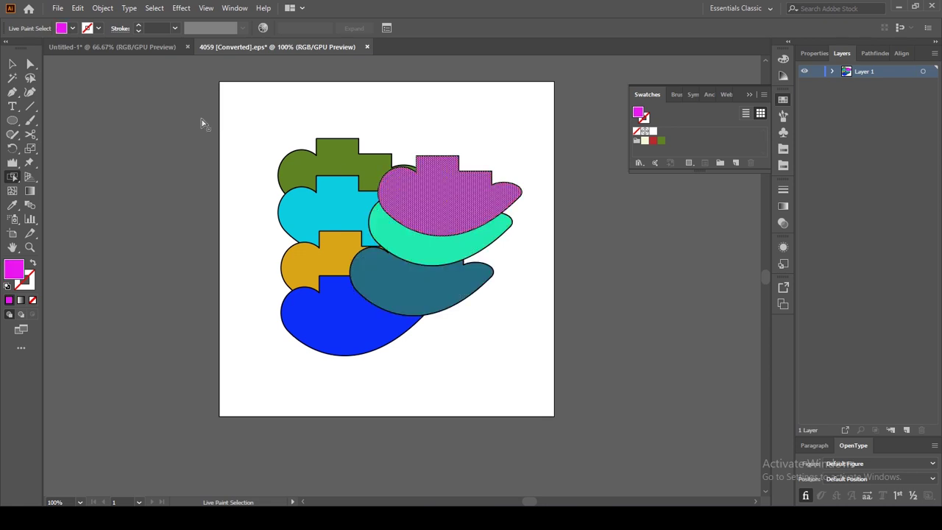
click(12, 62)
drag(259, 107, 532, 364)
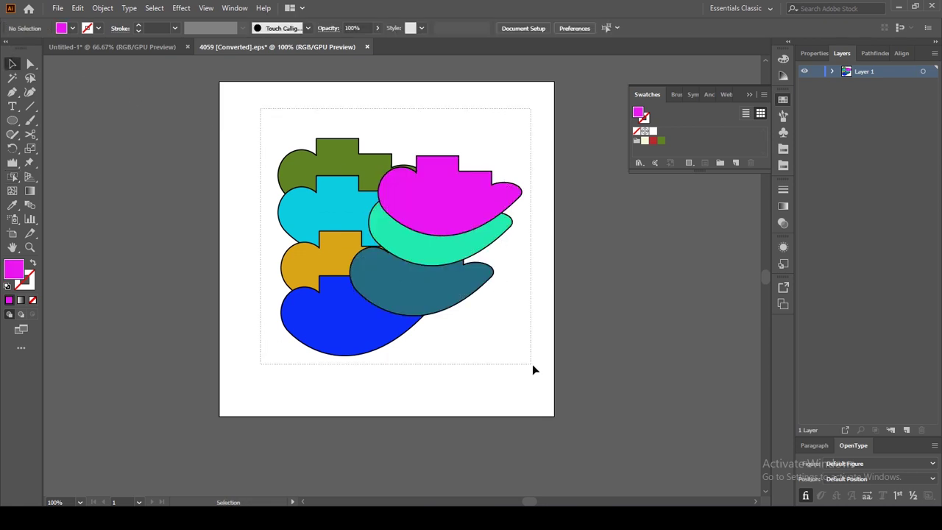
- Marquee-select the whole stack of coloured cloud shapes
right_click(416, 265)
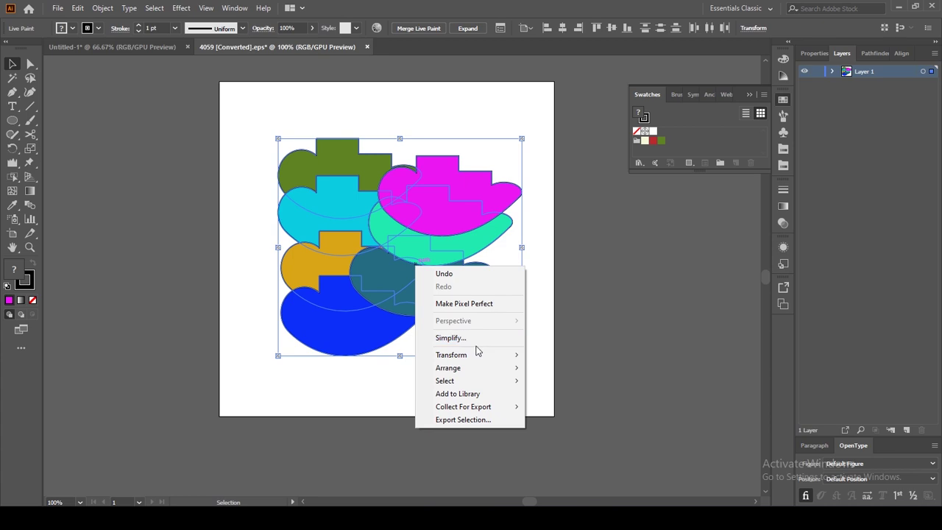
click(375, 379)
drag(524, 383, 261, 111)
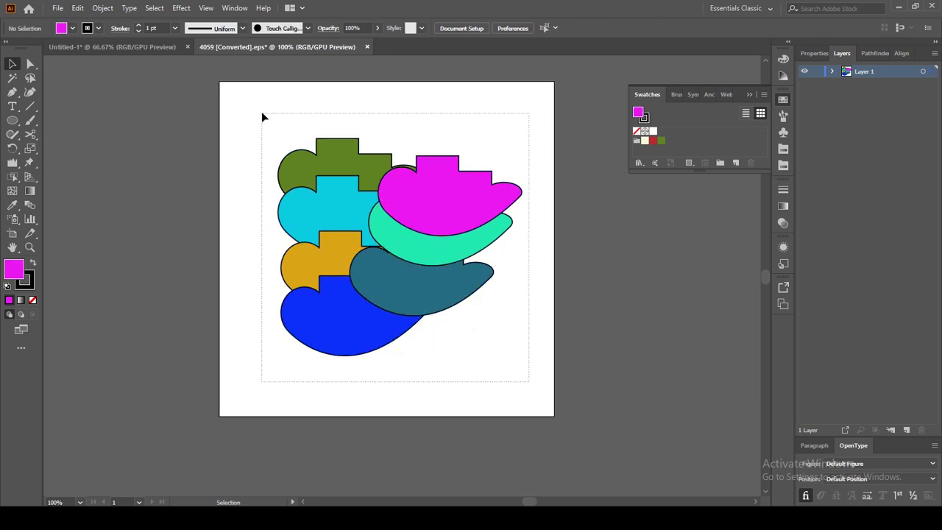
right_click(322, 160)
click(314, 162)
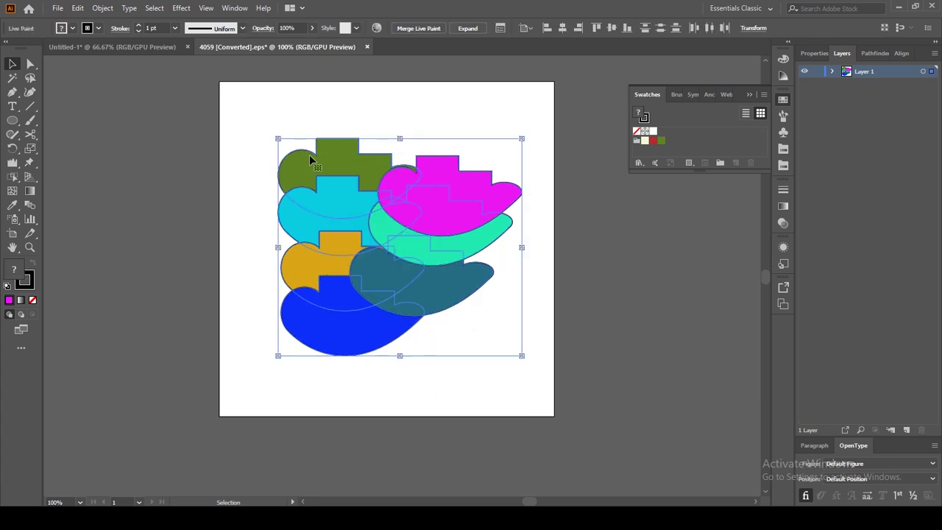
drag(246, 112, 508, 340)
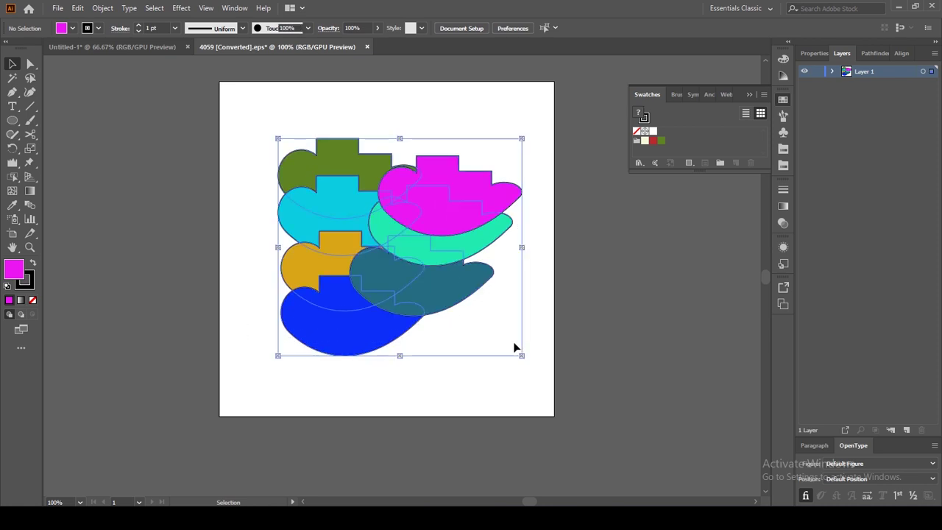
- Drag the whole cloud stack up and to the left on the artboard
key(a)
key(v)
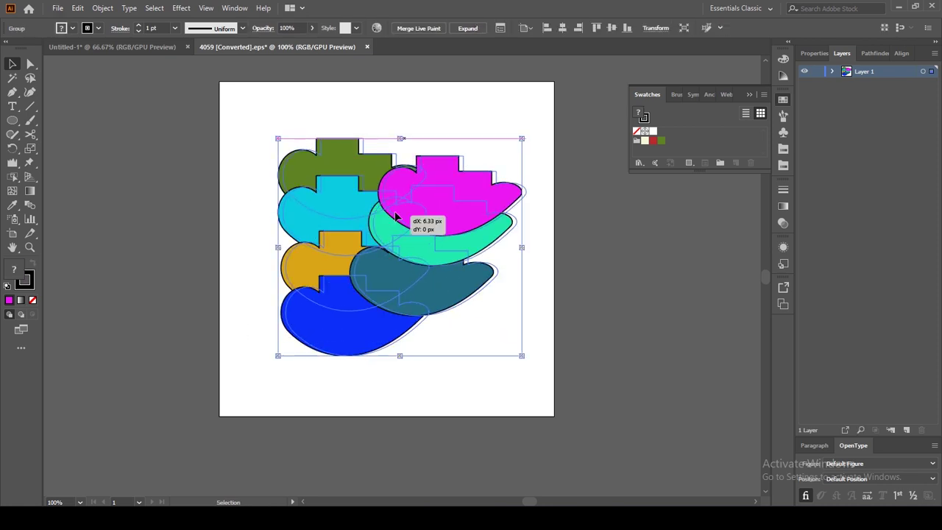
drag(386, 221, 443, 223)
click(312, 197)
drag(368, 221, 292, 199)
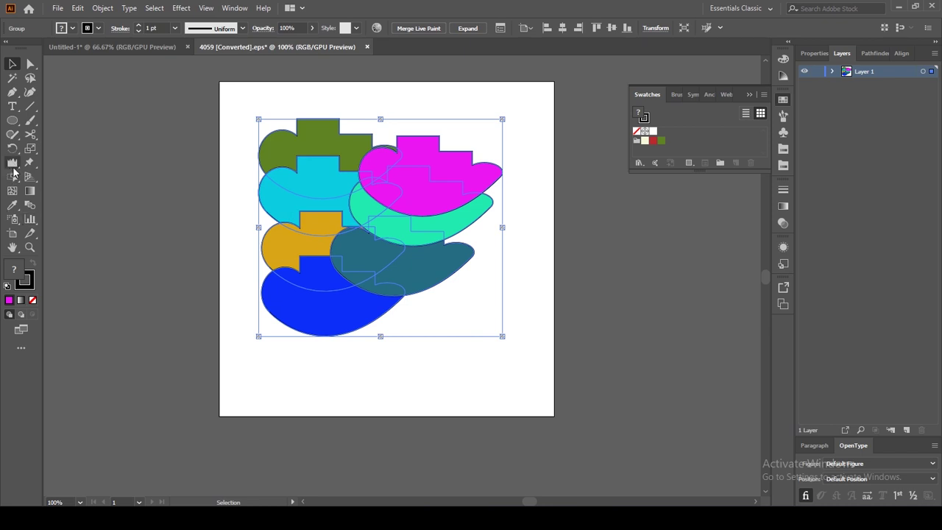
drag(12, 177, 102, 204)
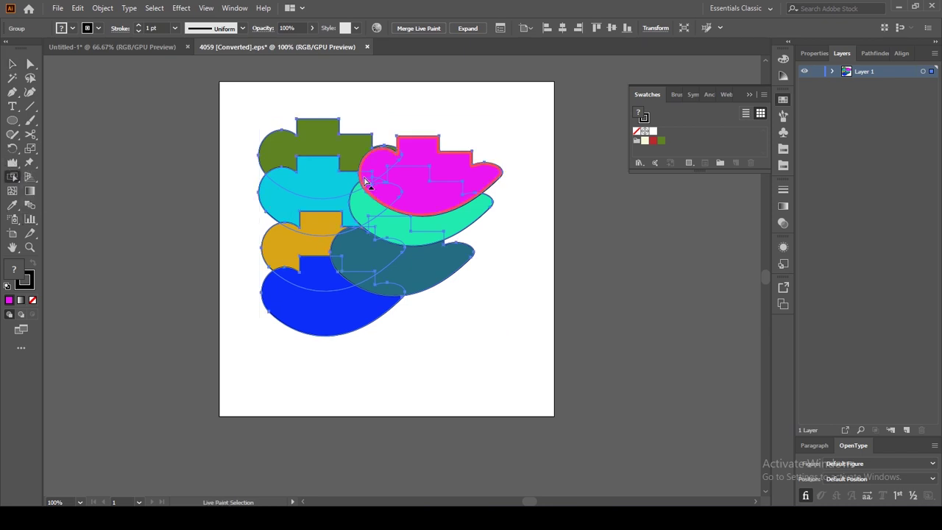
- Select the dark teal face with Live Paint Selection and refill it pale blue b0e8f4
click(338, 193)
click(442, 172)
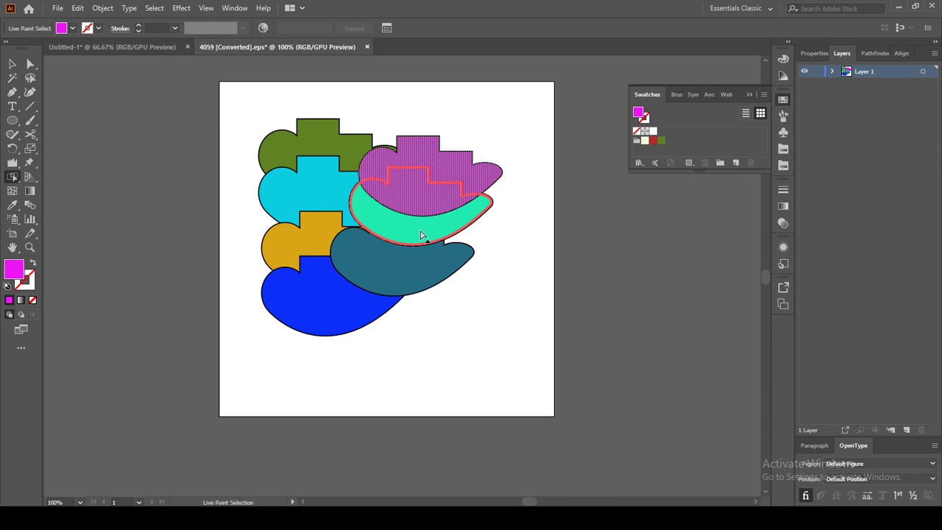
click(421, 235)
click(406, 273)
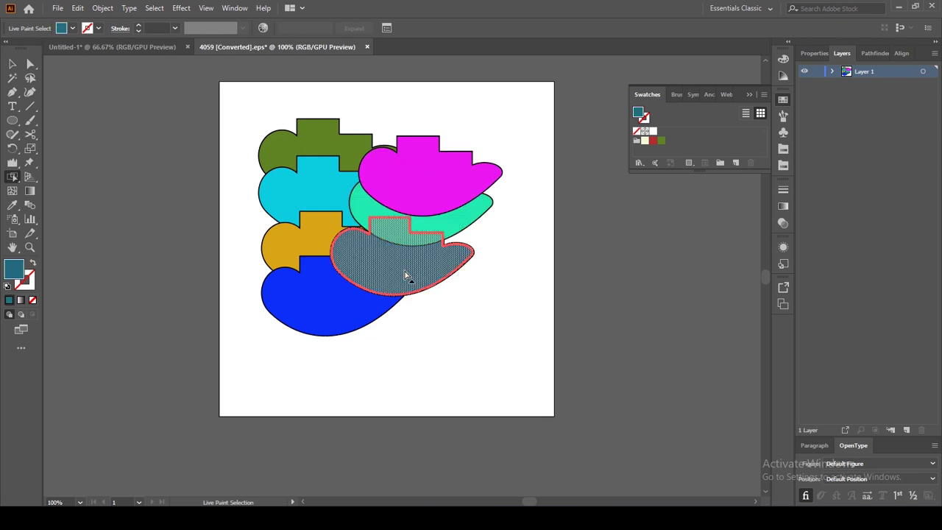
double_click(12, 273)
drag(423, 253, 358, 186)
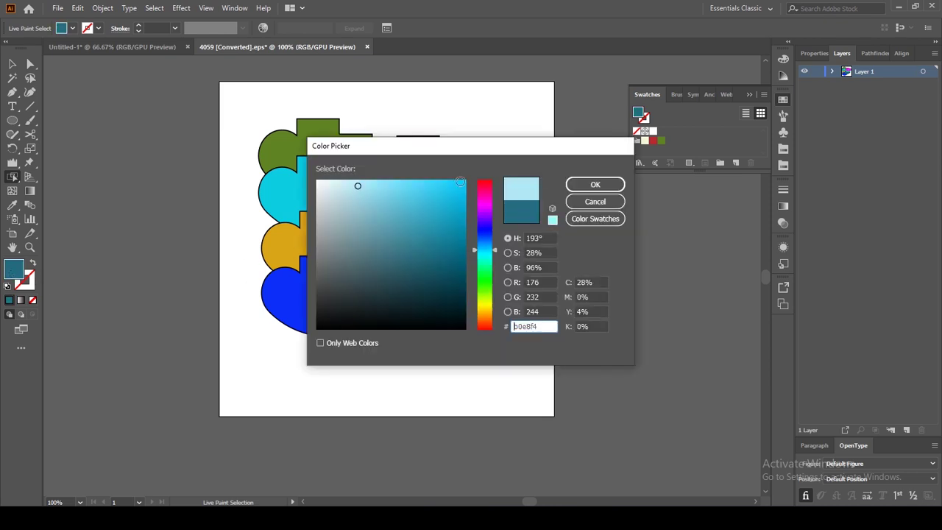
click(593, 184)
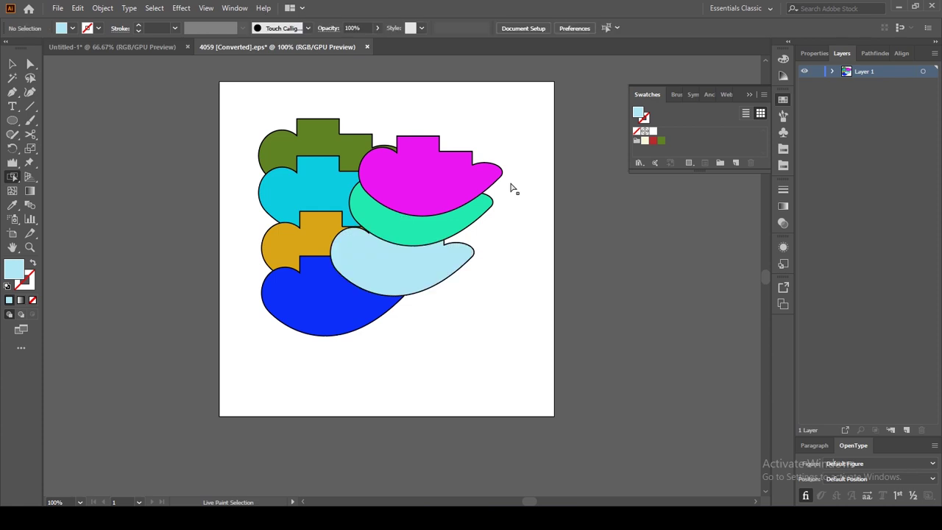